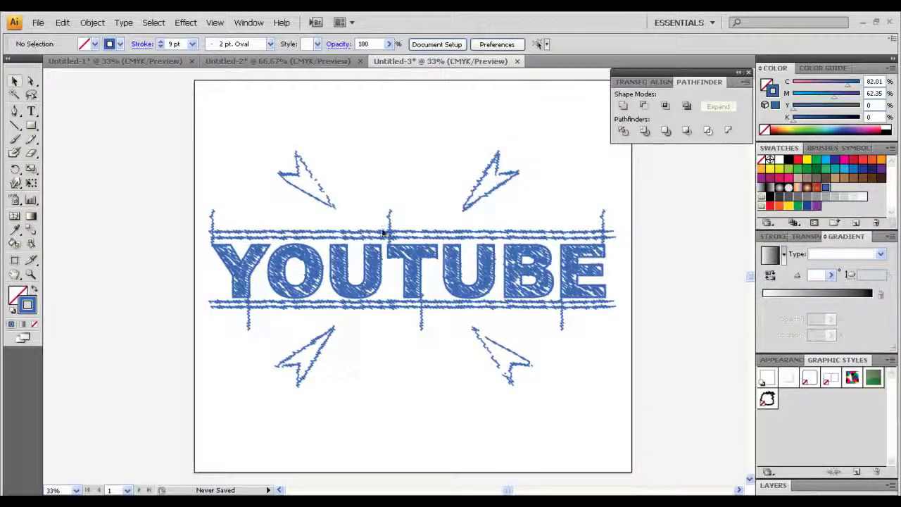
- Create a new blank 2000 × 1800 px document
drag(136, 82, 648, 390)
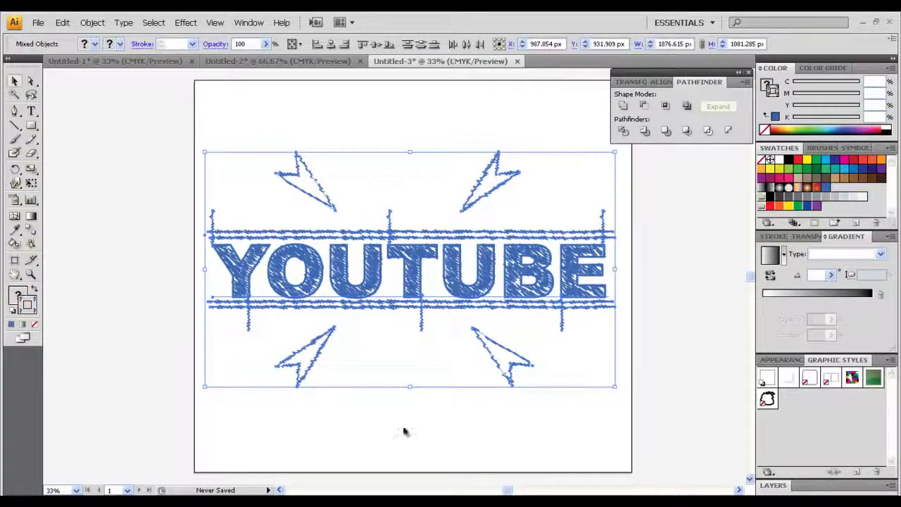
drag(191, 409, 643, 161)
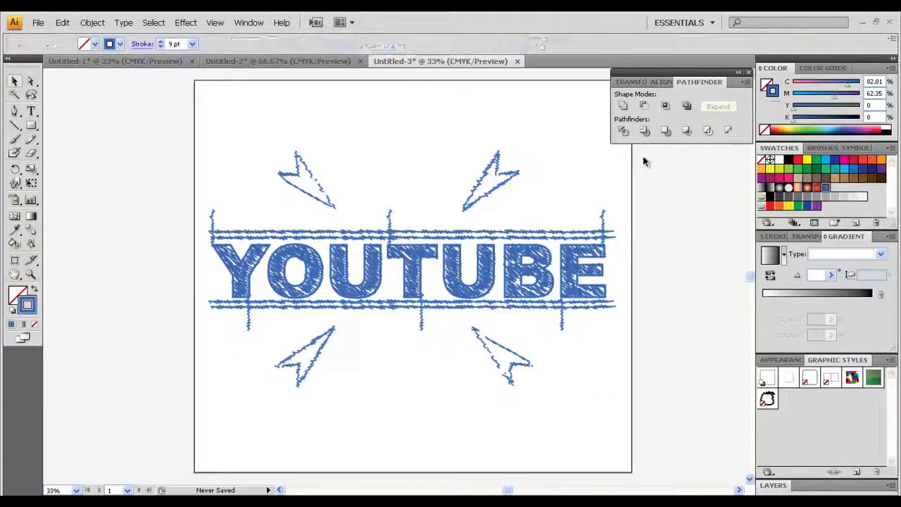
click(38, 22)
click(41, 36)
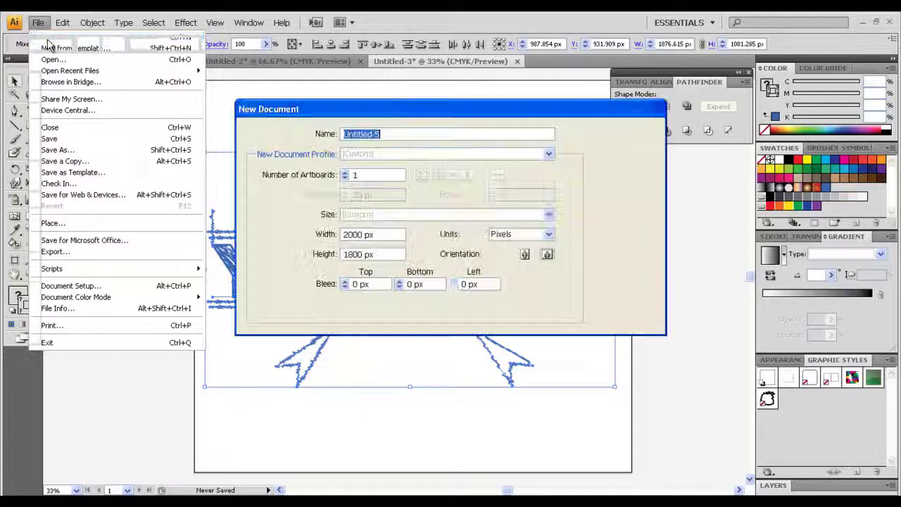
click(624, 134)
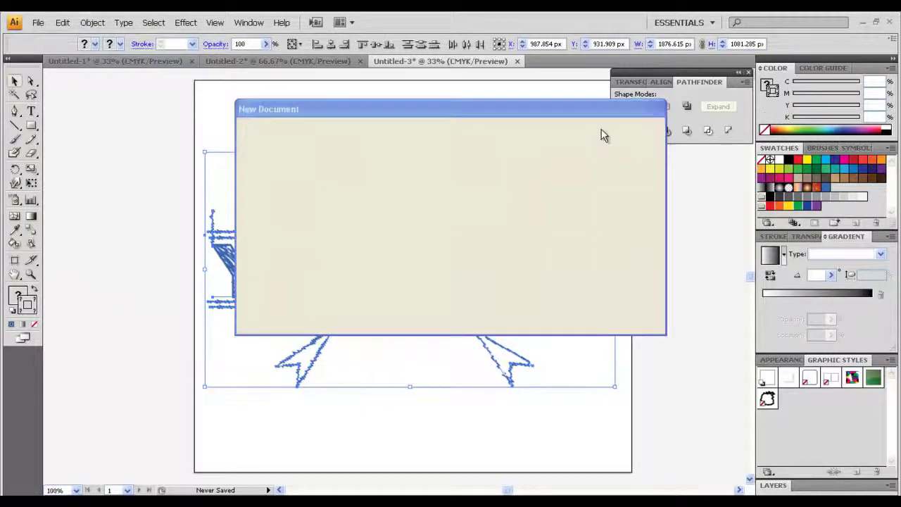
- Start an empty text object in the middle of the Untitled-5 artboard
click(261, 62)
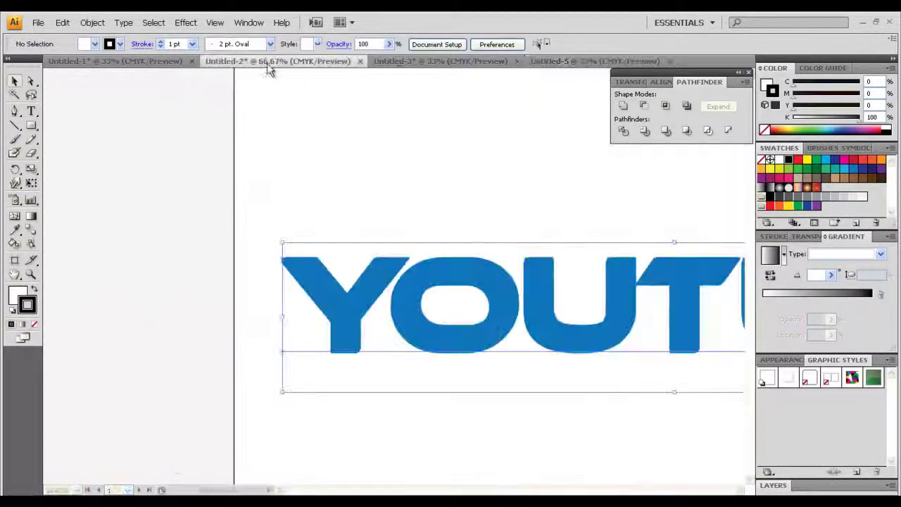
click(426, 62)
click(570, 63)
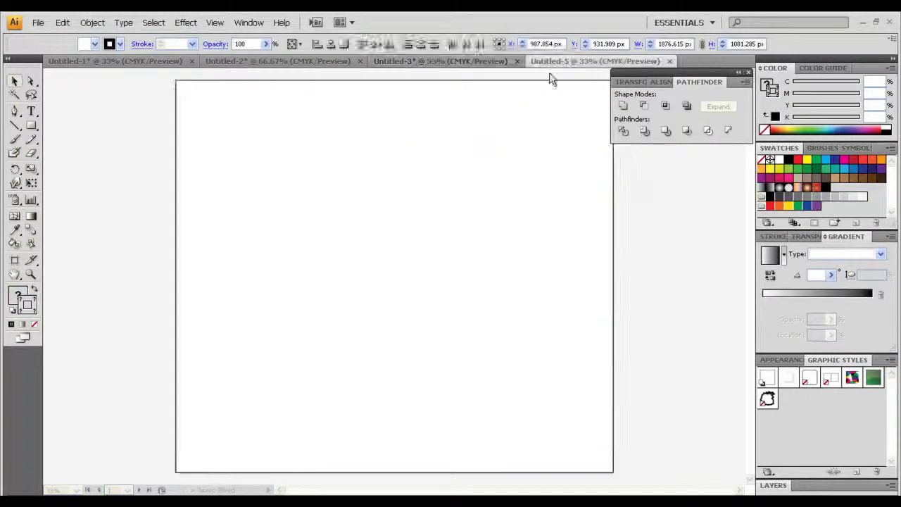
click(31, 111)
click(335, 299)
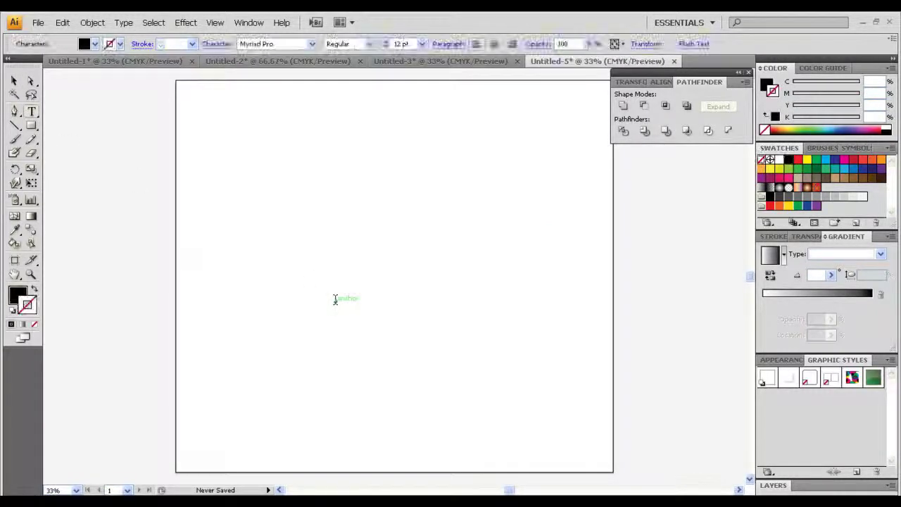
- Scale the new text object up to a much larger size
click(13, 82)
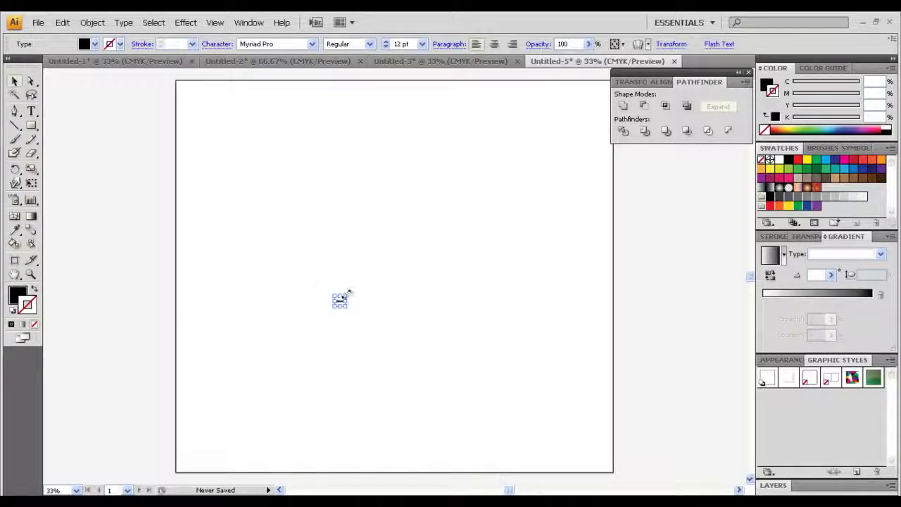
drag(349, 292, 455, 226)
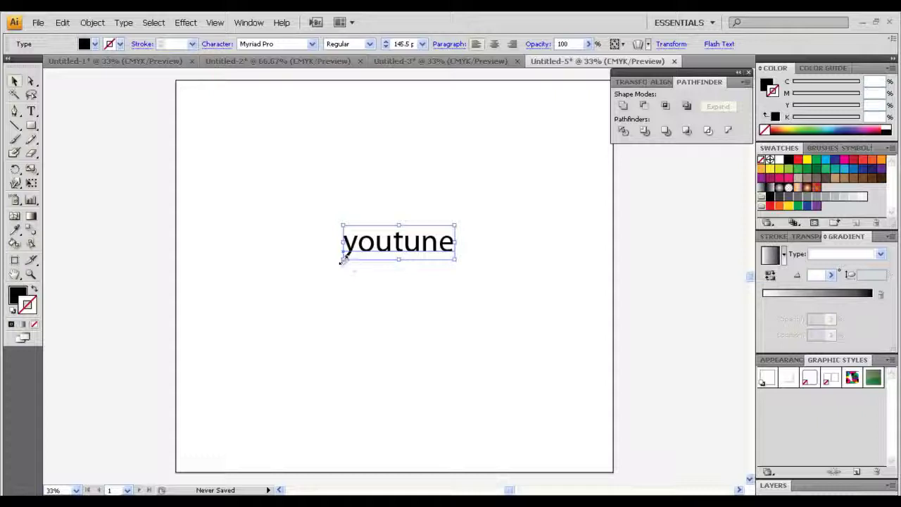
drag(342, 259, 262, 316)
- Correct the misspelled text so it reads 'youtube'
double_click(396, 253)
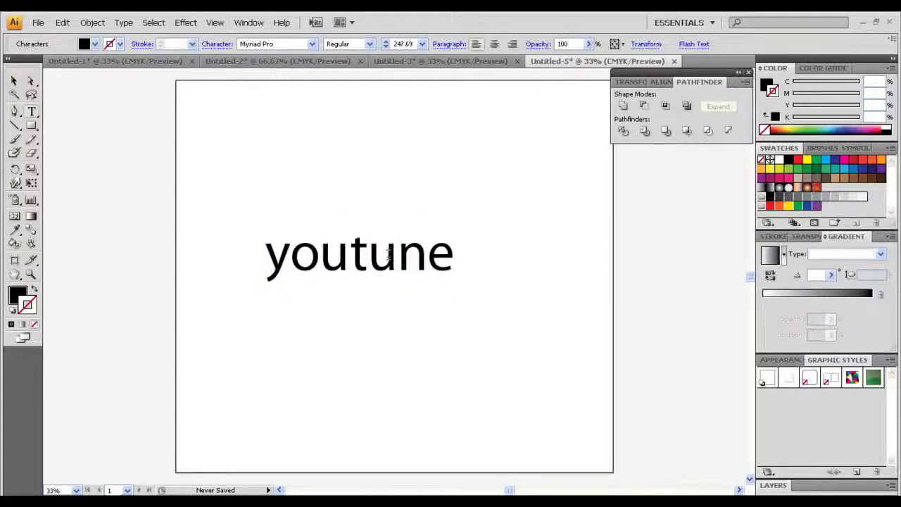
key(BackSpace)
text(b)
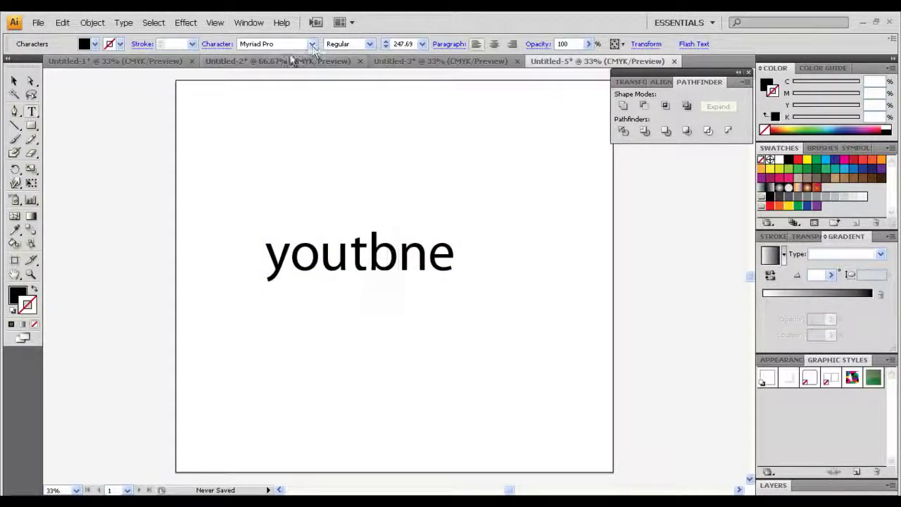
click(280, 45)
text(Arial)
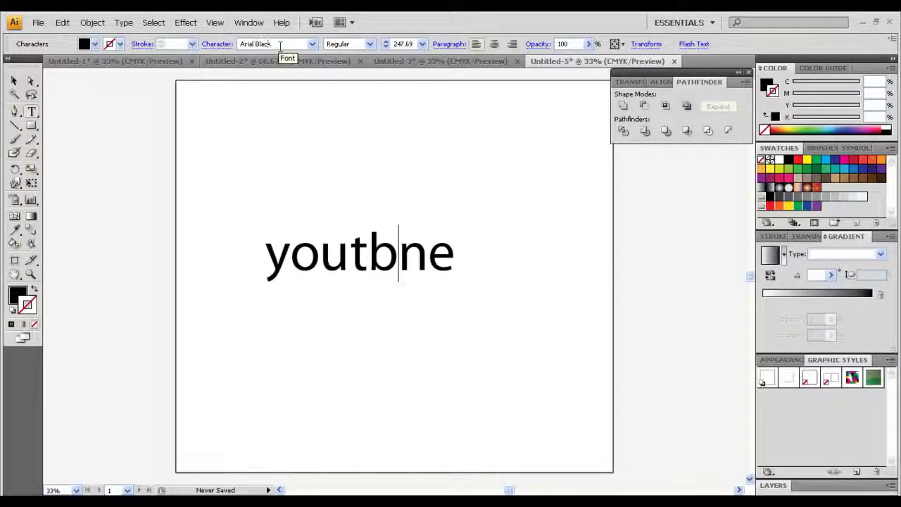
key(Escape)
key(BackSpace)
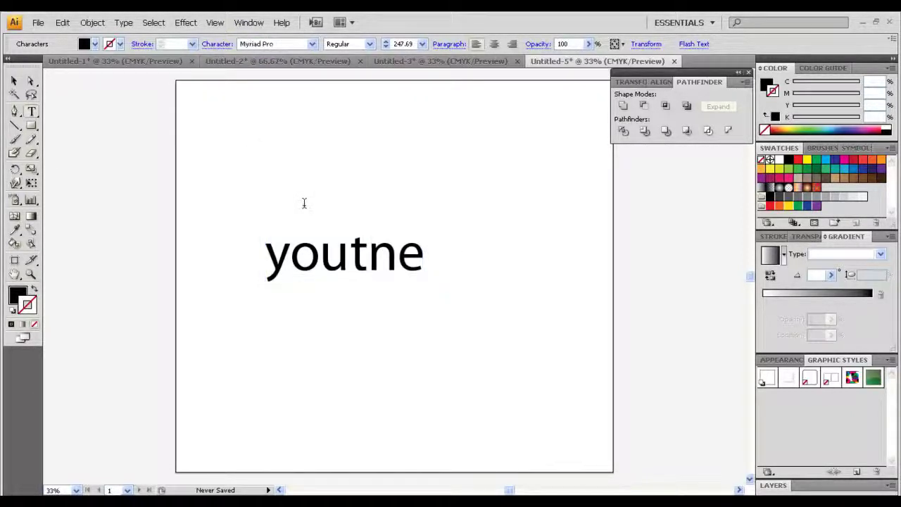
text(u)
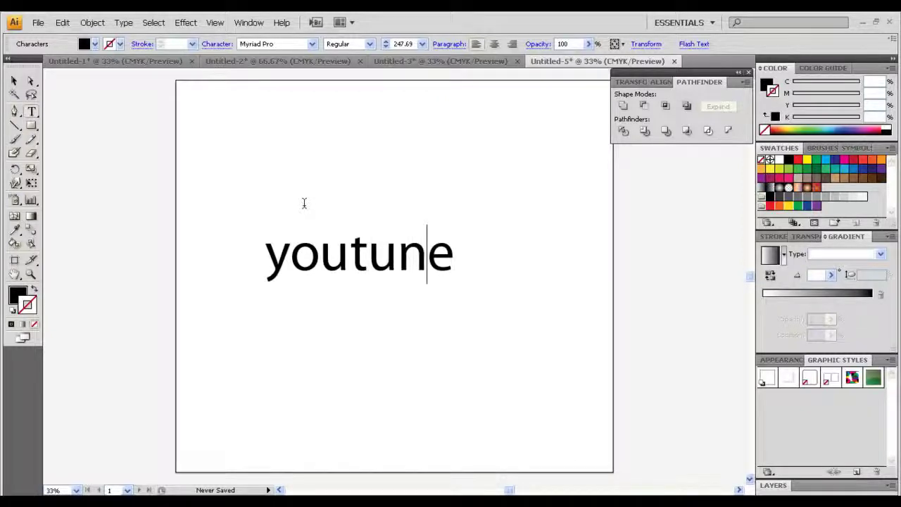
key(BackSpace)
text(b)
- Set the word in Arial Black and retype it in capitals as 'YOUTUBE'
key(ctrl+a)
click(276, 44)
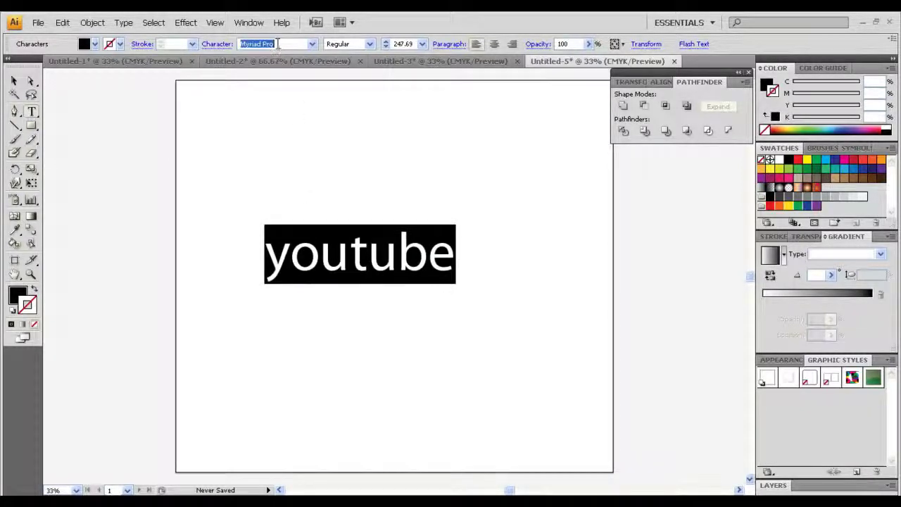
text(Arial)
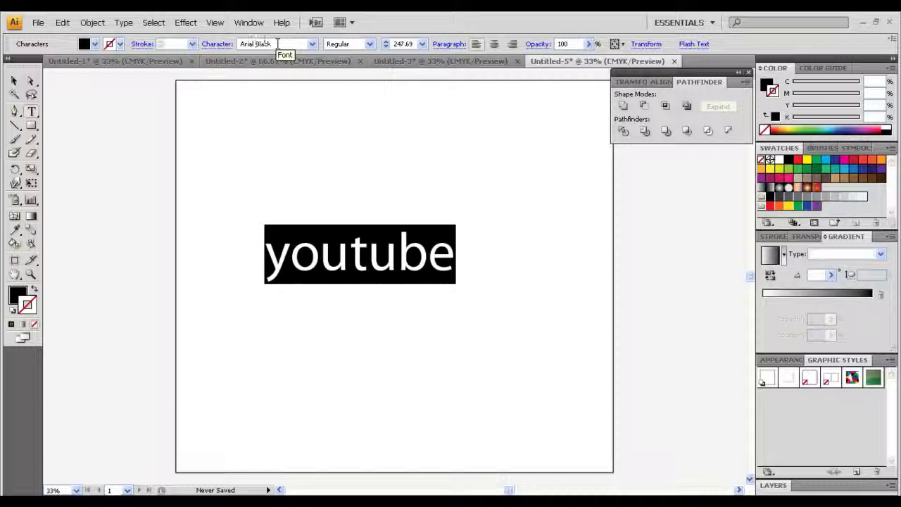
text( Black)
key(Return)
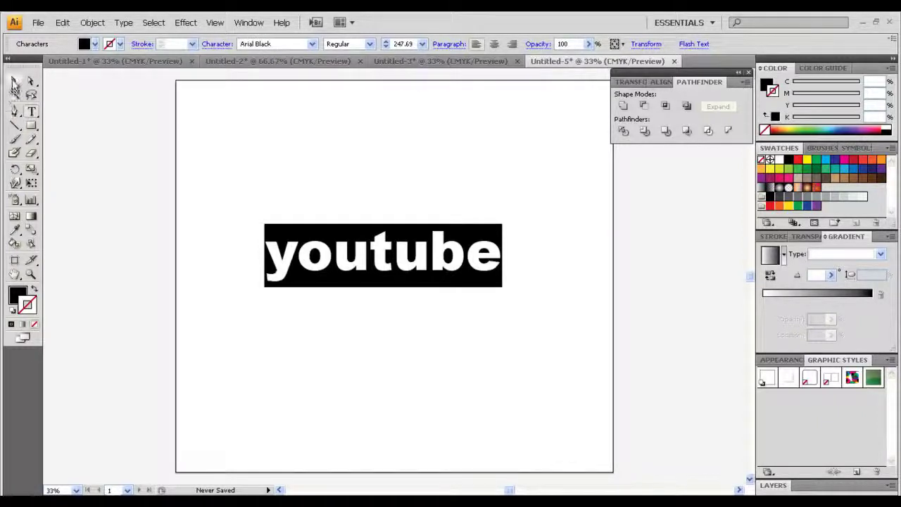
click(14, 81)
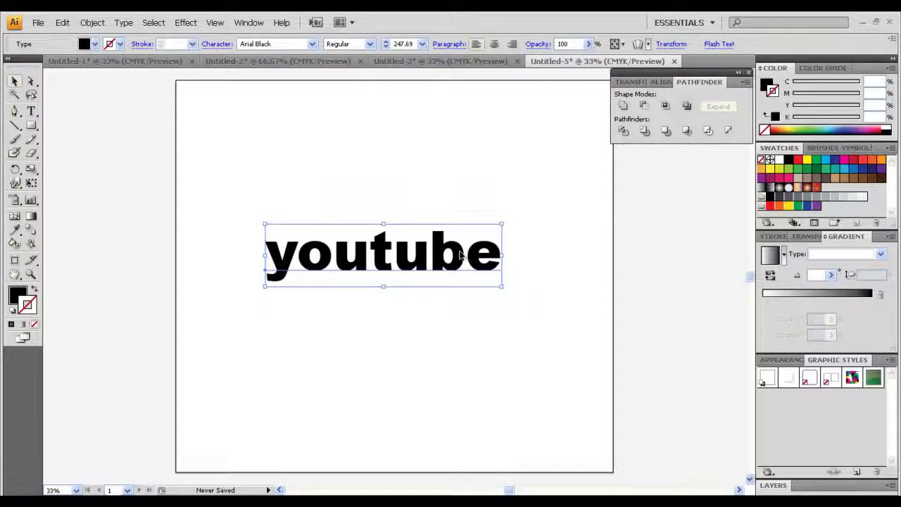
double_click(461, 253)
text(YOUTUBE)
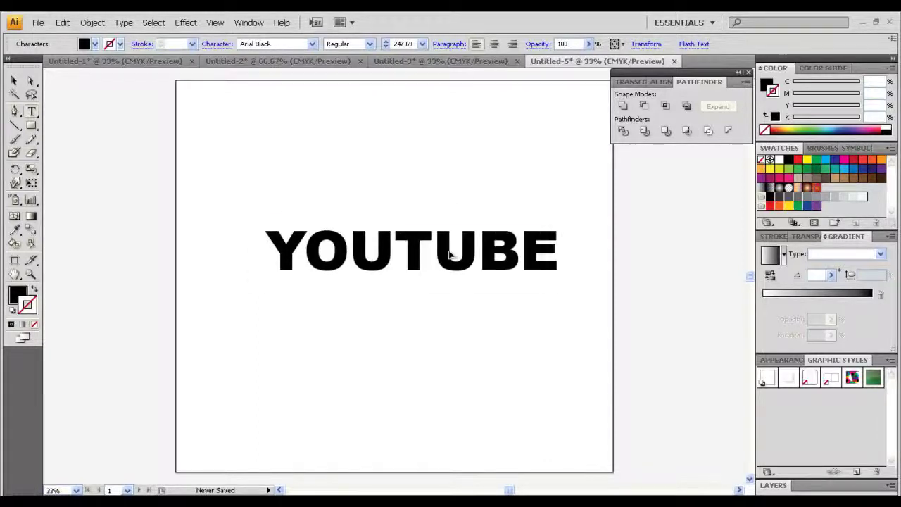
key(Escape)
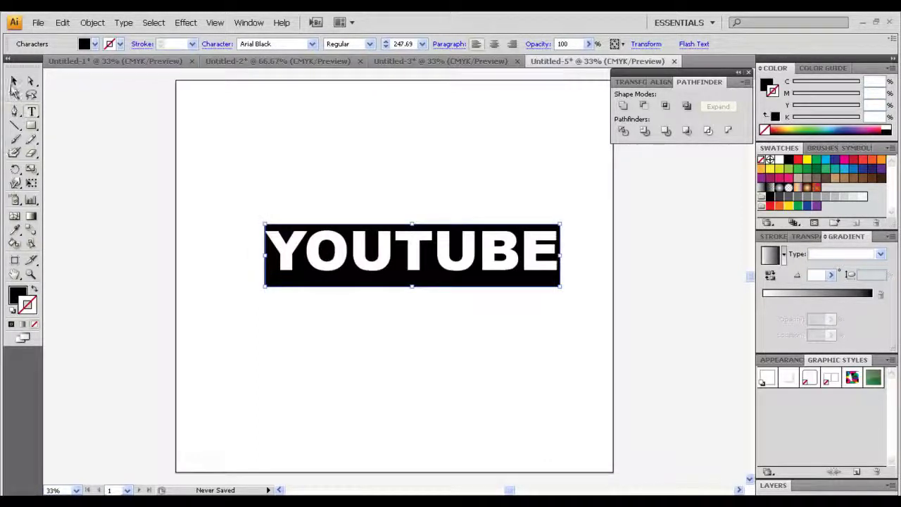
- Enlarge YOUTUBE to about 323 pt and shift it left across the artboard
click(14, 83)
drag(558, 291, 649, 308)
drag(543, 275, 477, 286)
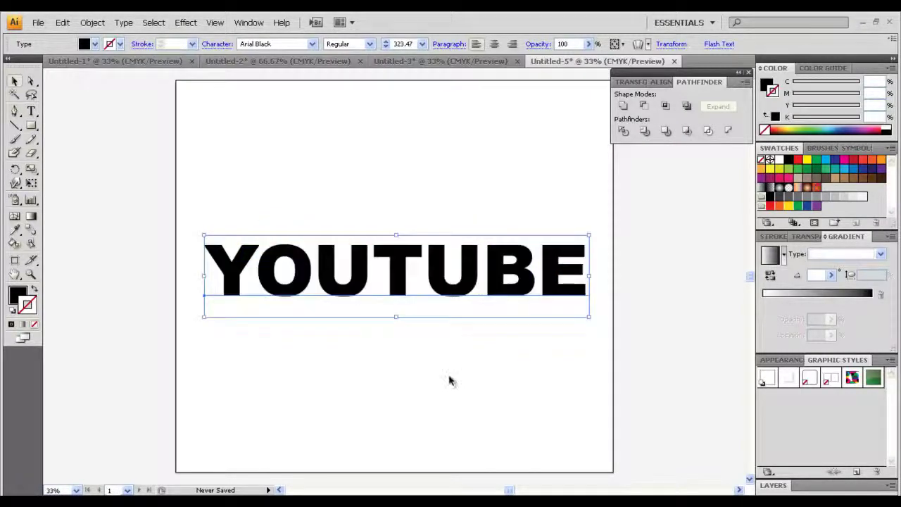
click(448, 378)
click(394, 281)
- Give the YOUTUBE text a blue 1480ED stroke
double_click(28, 308)
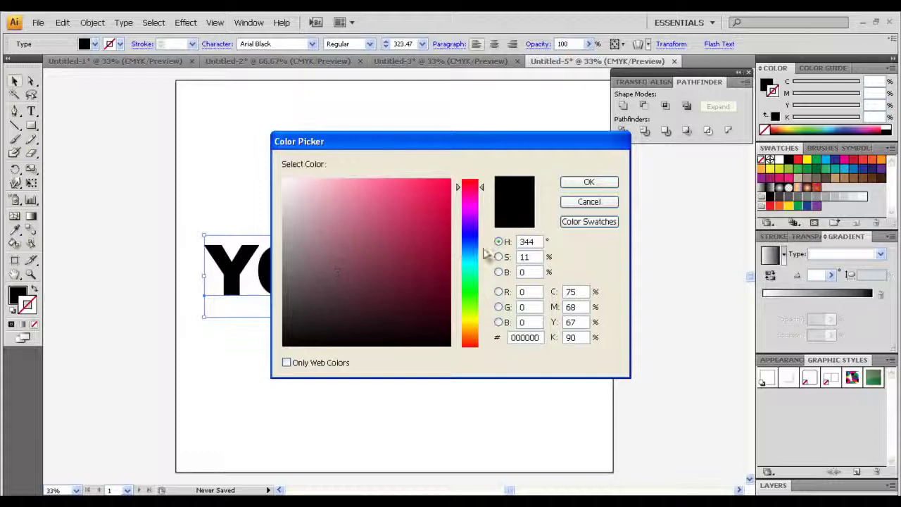
mouse_move(484, 254)
mouse_down()
mouse_move(468, 263)
mouse_move(473, 248)
mouse_up()
click(439, 189)
drag(448, 182, 470, 174)
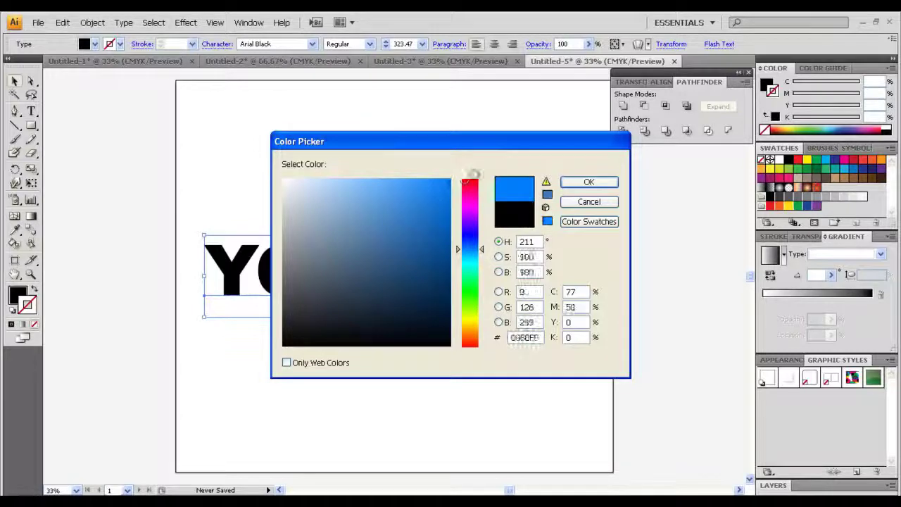
click(584, 181)
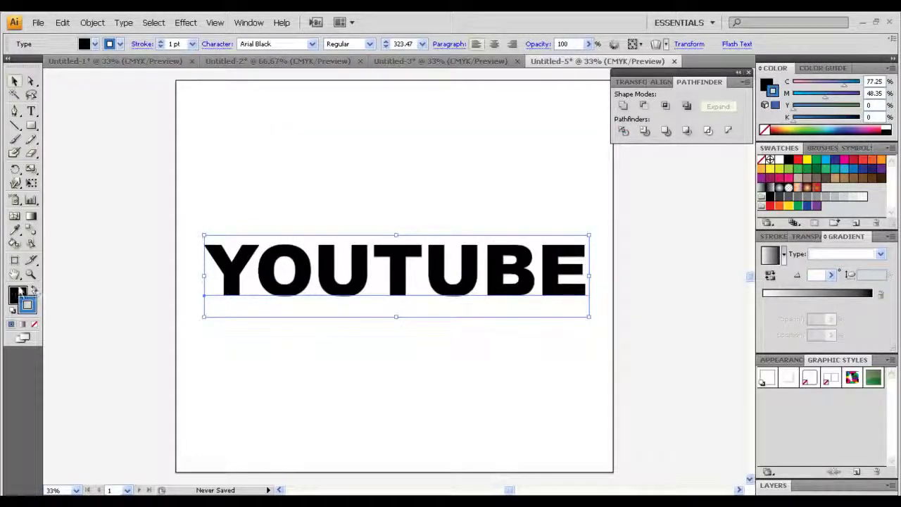
click(24, 296)
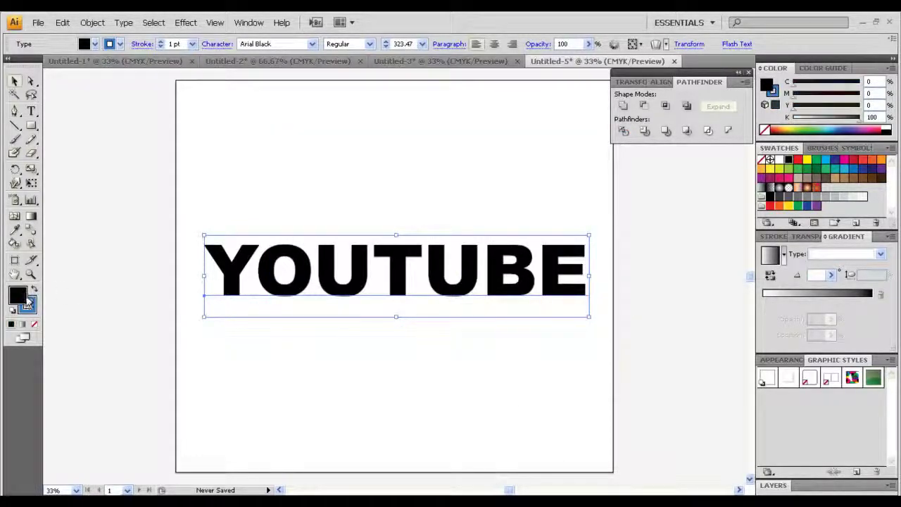
- Remove YOUTUBE's black fill and thicken its blue outline to 5 pt
key(slash)
click(95, 344)
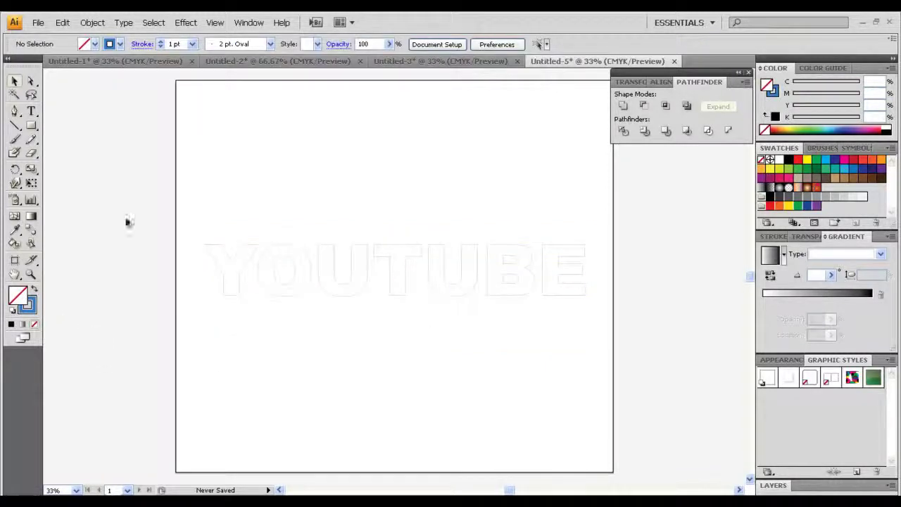
drag(131, 198, 641, 315)
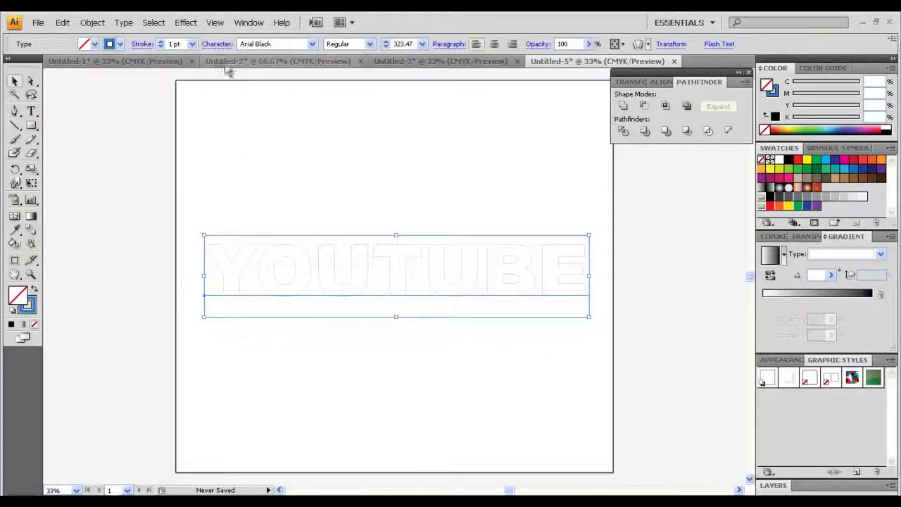
click(191, 43)
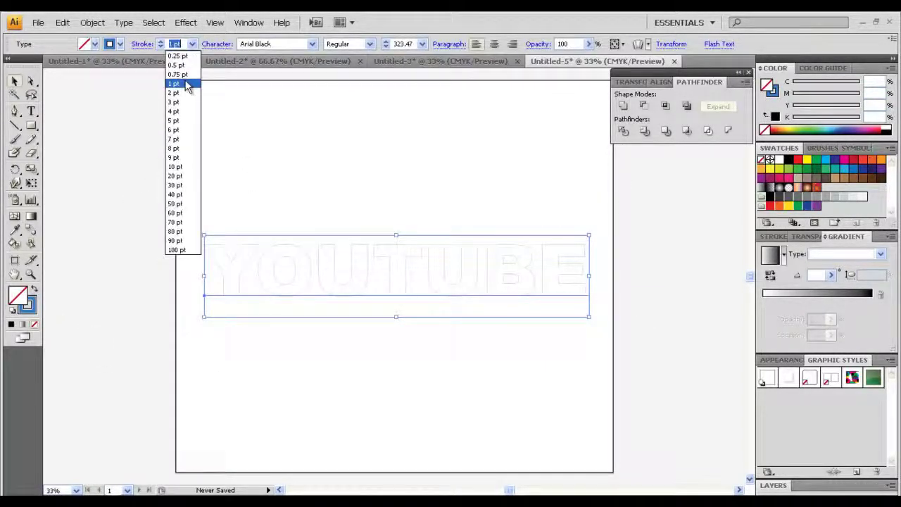
click(180, 127)
click(290, 170)
drag(140, 136, 630, 341)
key(ctrl+shift+b)
key(ctrl+shift+b)
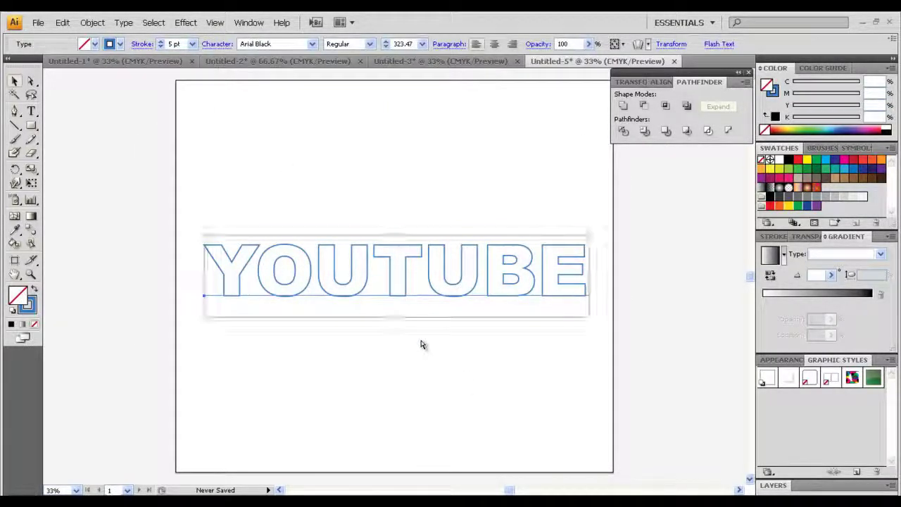
key(ctrl+shift+b)
key(ctrl+shift+b)
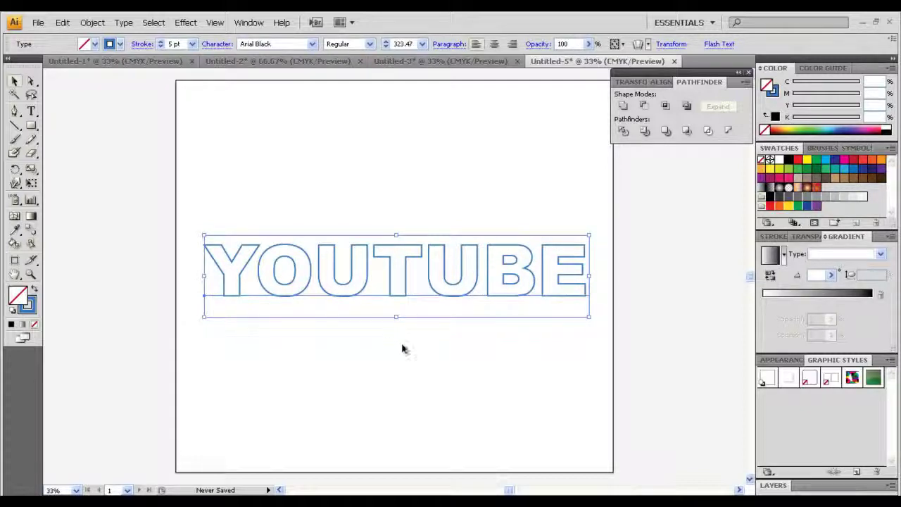
- Undo the offset copy and swap fill and stroke so YOUTUBE is solid blue
drag(356, 260, 399, 328)
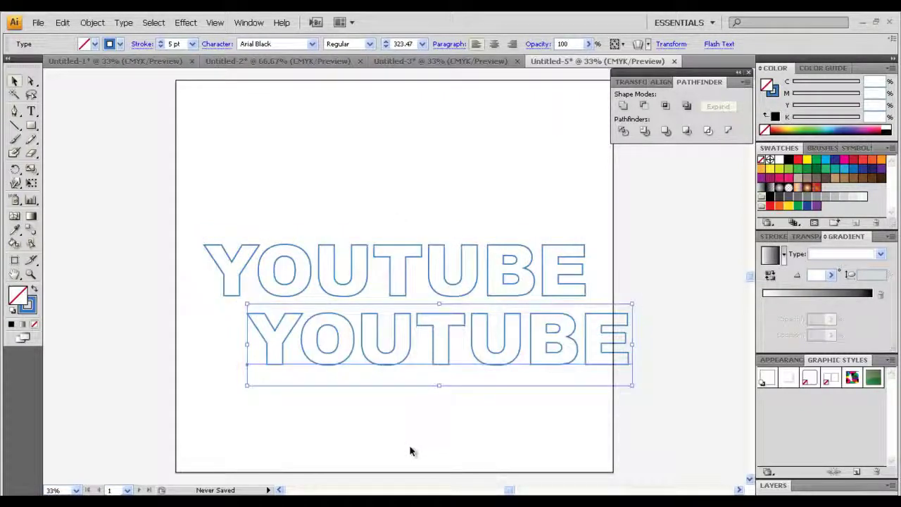
key(ctrl+z)
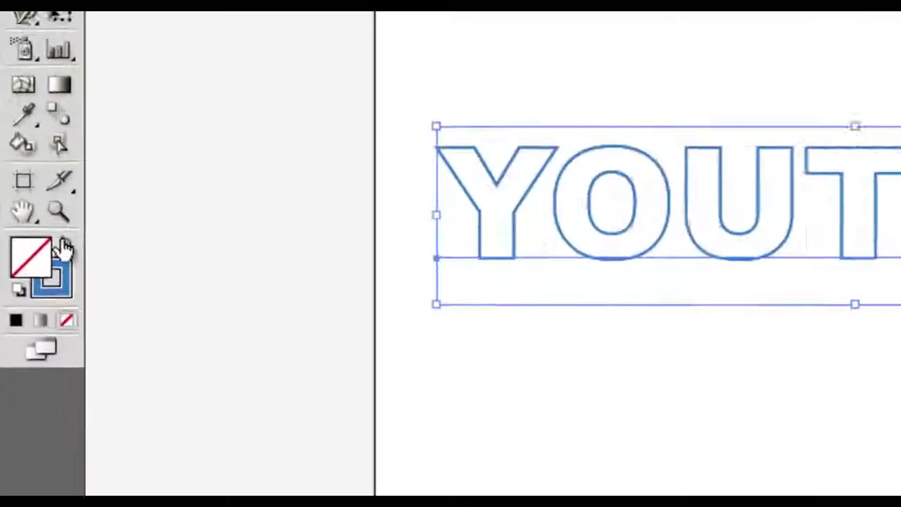
click(70, 243)
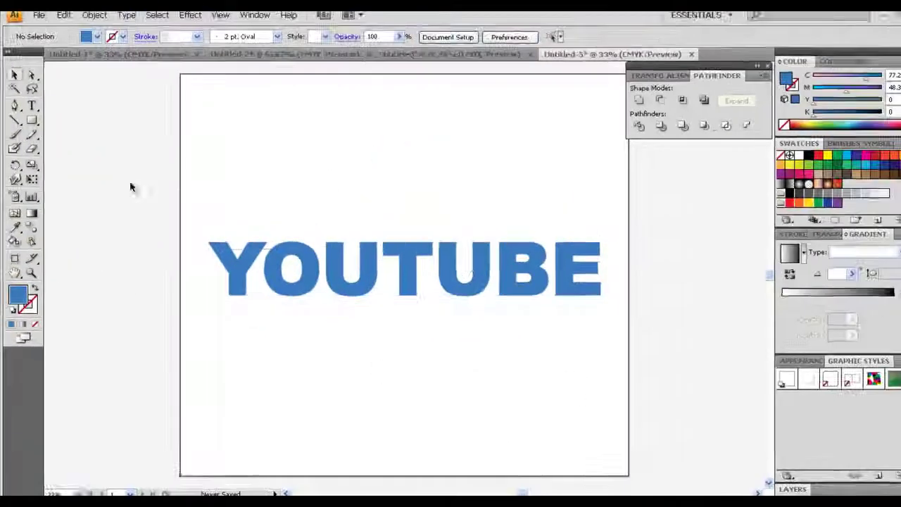
click(589, 296)
click(322, 315)
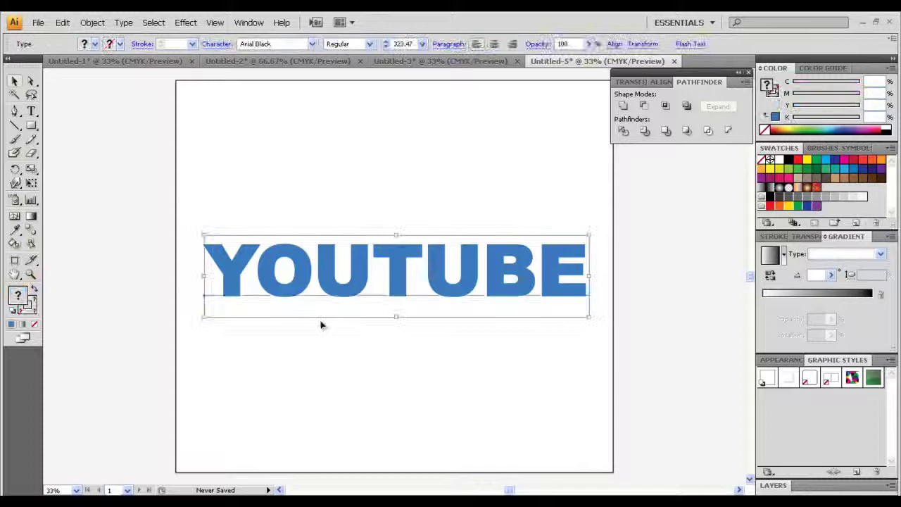
click(394, 363)
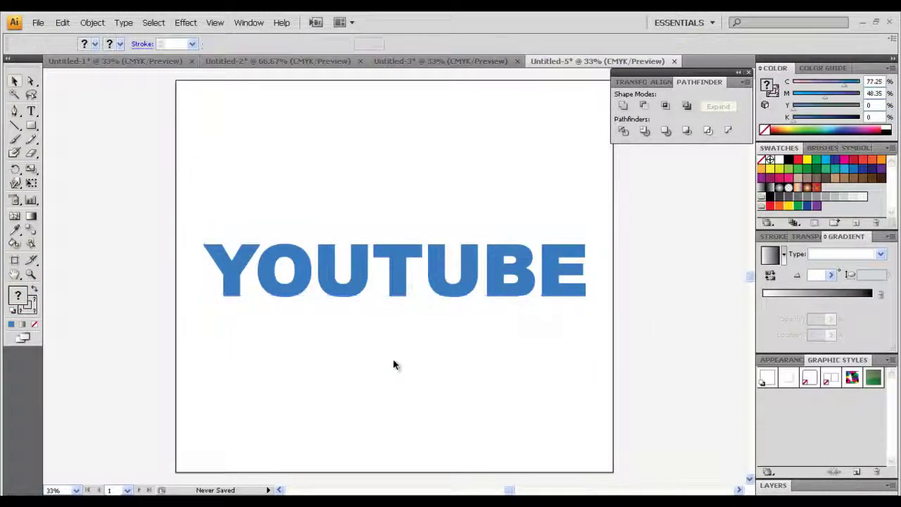
drag(134, 153, 611, 325)
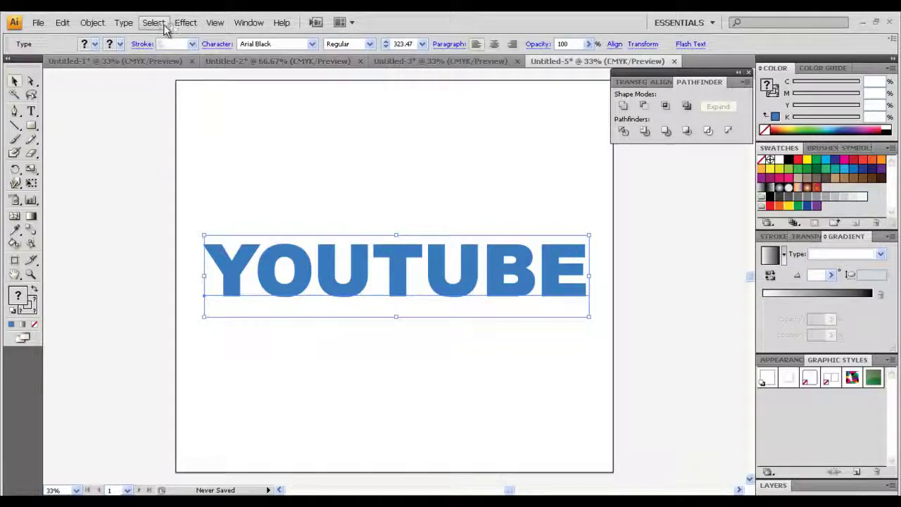
- Apply a Scribble effect with -30° angle, 3 px stroke width and 10 px spacing
click(185, 23)
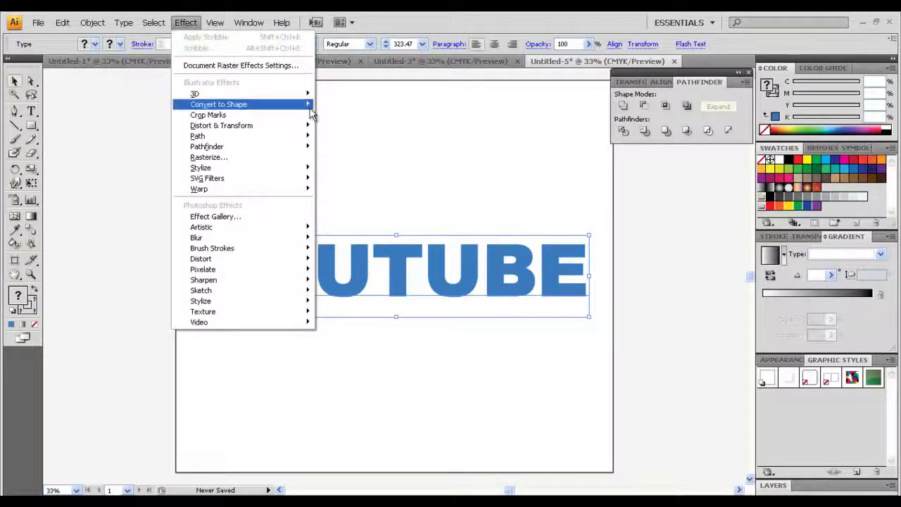
click(404, 176)
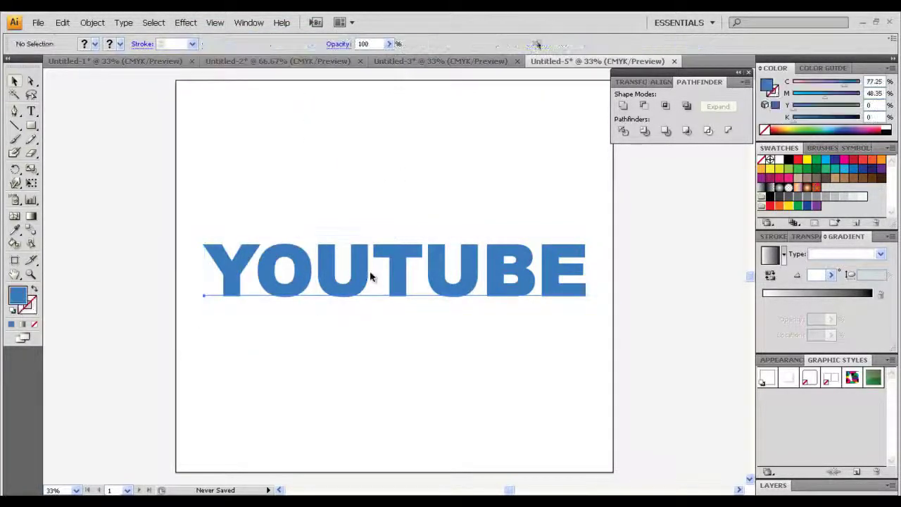
click(371, 276)
click(185, 22)
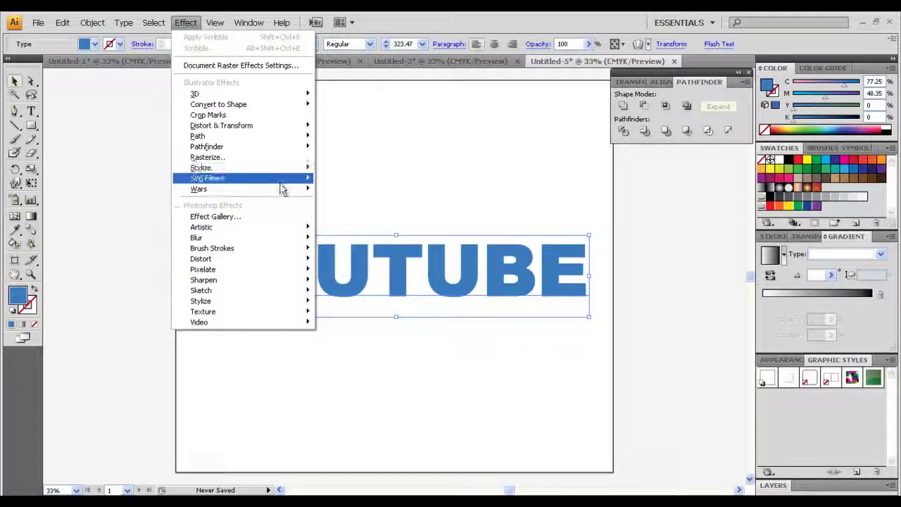
mouse_move(281, 141)
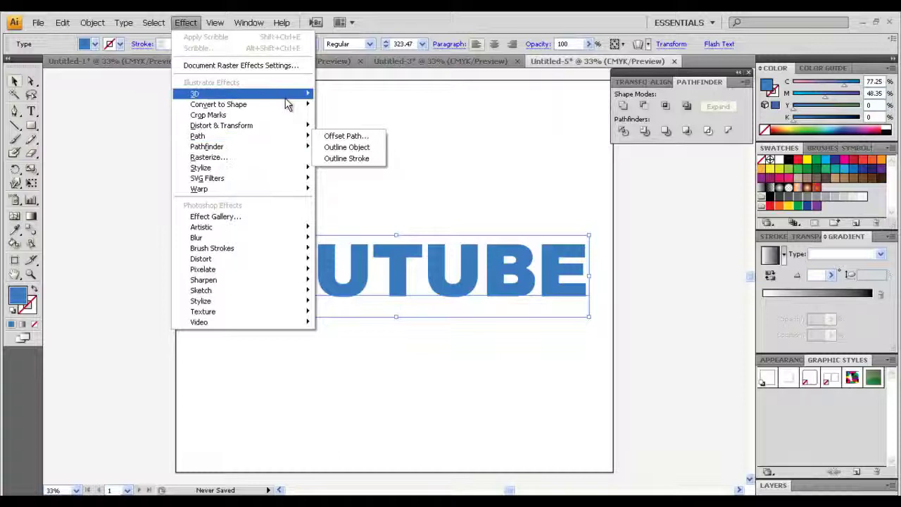
mouse_move(287, 192)
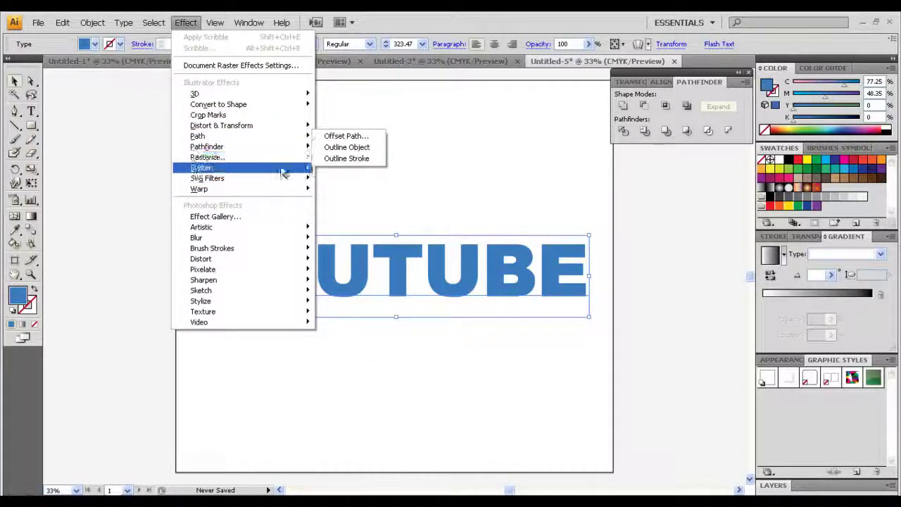
mouse_move(287, 169)
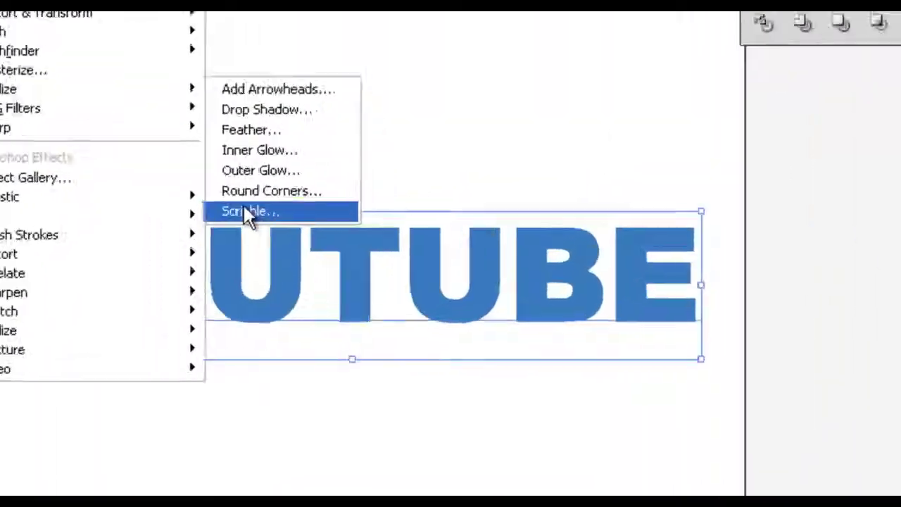
click(333, 233)
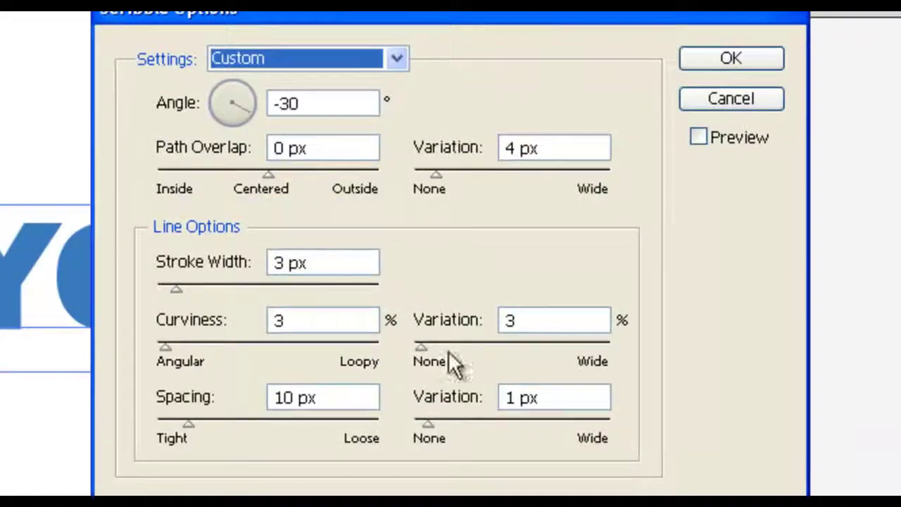
click(732, 60)
click(436, 389)
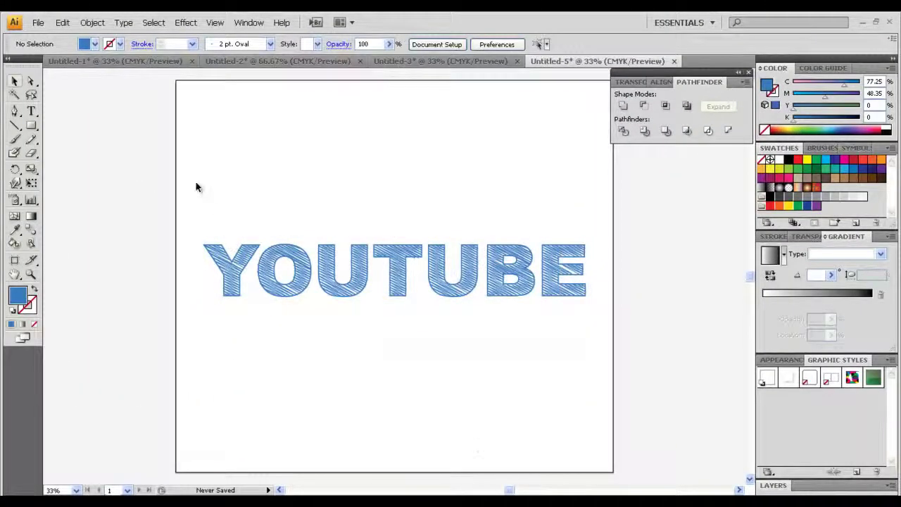
- Store the selected YOUTUBE text's scribble appearance as a new graphic style
drag(196, 185, 662, 319)
drag(180, 187, 609, 329)
drag(167, 160, 491, 377)
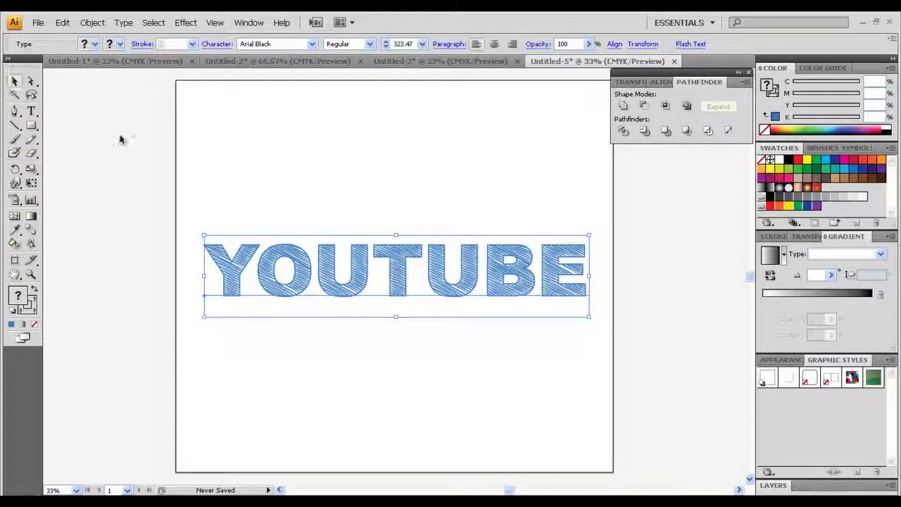
click(271, 161)
drag(104, 206, 597, 355)
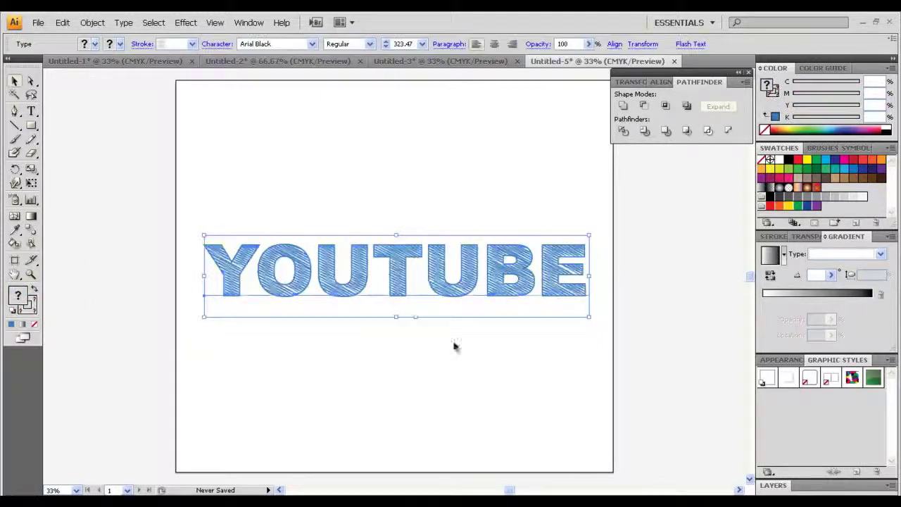
key(ctrl+z)
key(ctrl+shift+z)
click(857, 471)
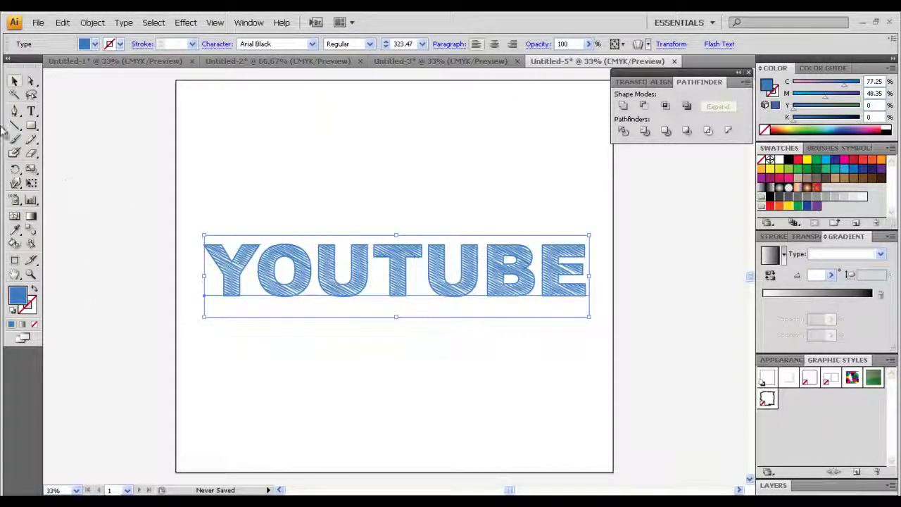
click(394, 62)
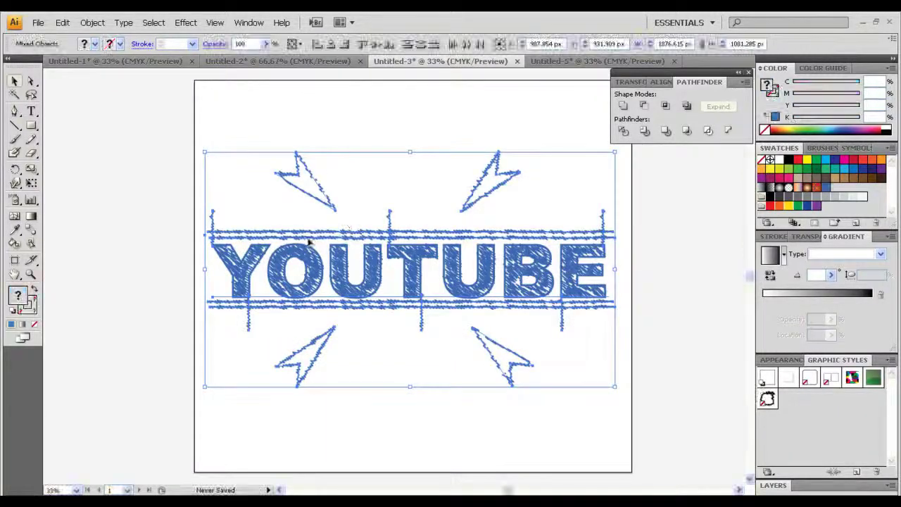
- Draw a short vertical line above YOUTUBE, stroked blue with no fill
click(560, 62)
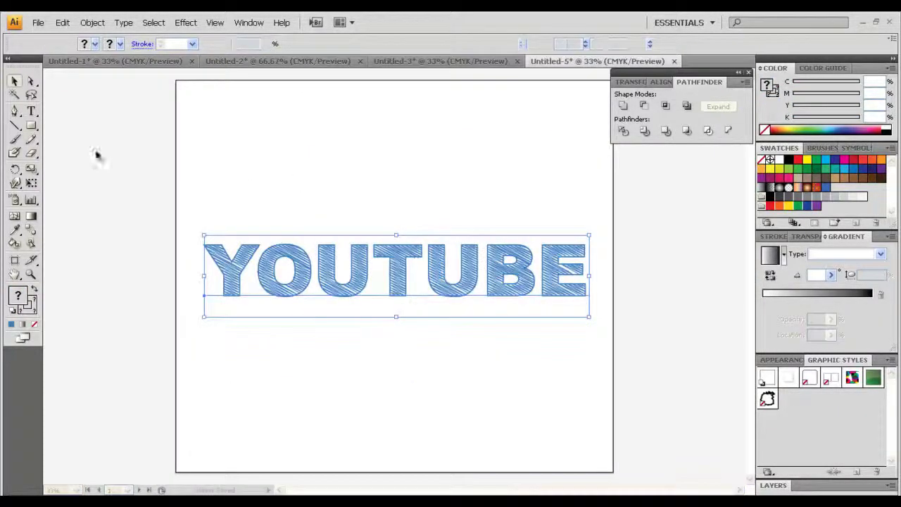
click(16, 112)
click(332, 162)
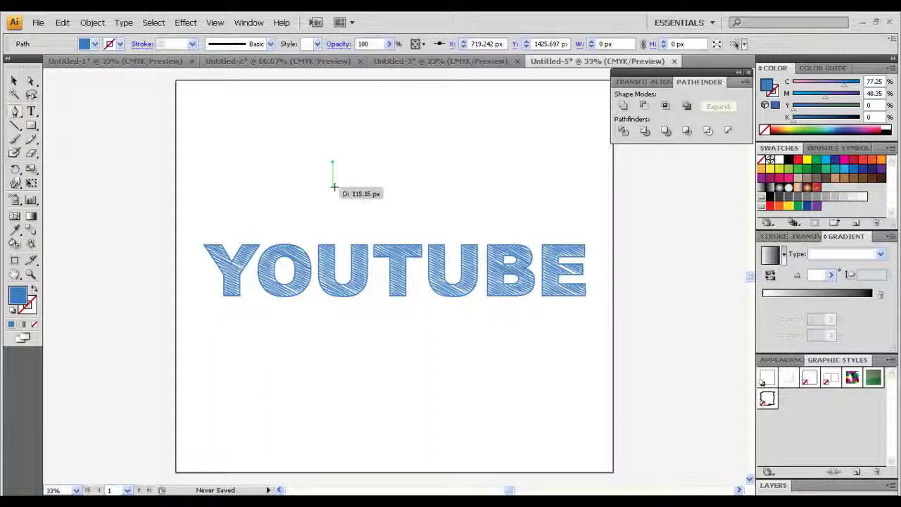
click(333, 187)
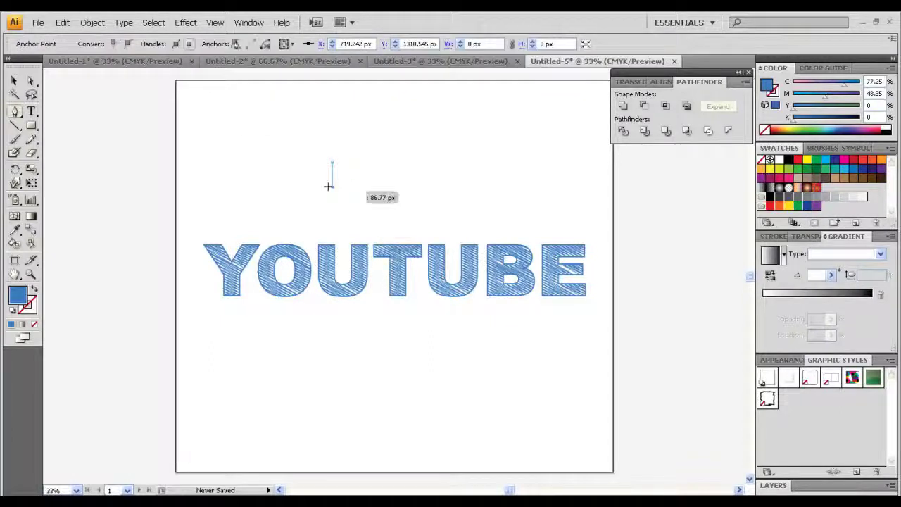
click(34, 289)
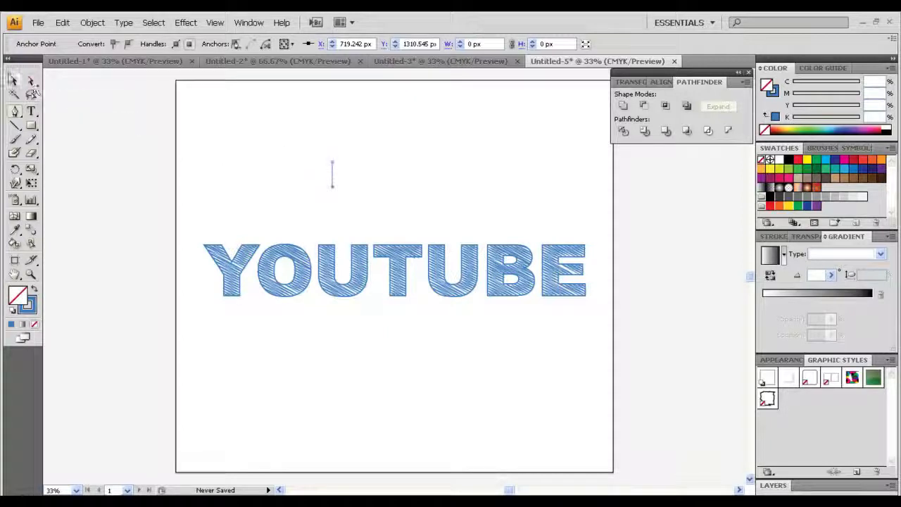
- Apply the saved scribble graphic style to the line and review its options
click(13, 81)
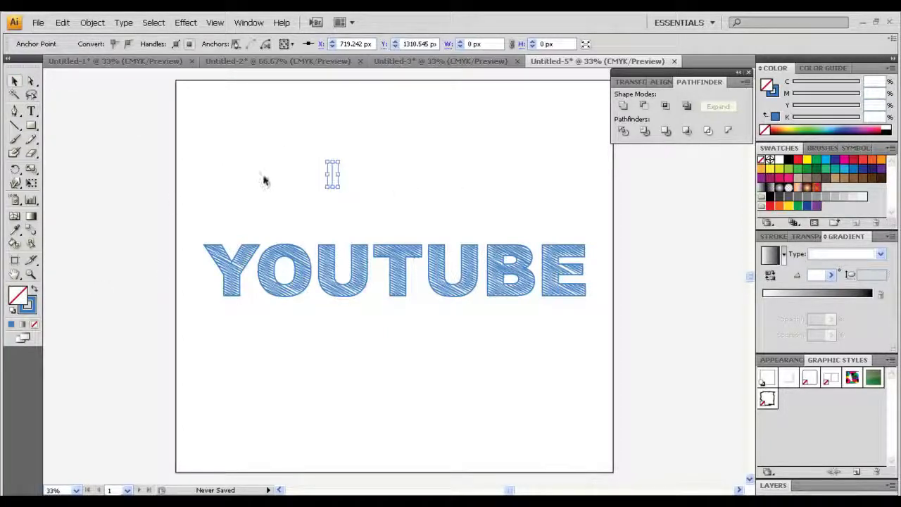
click(767, 400)
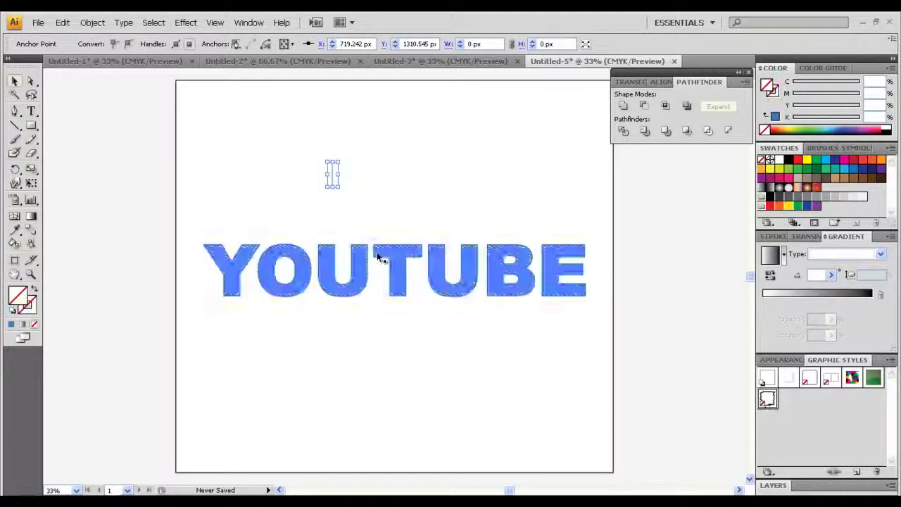
double_click(767, 399)
click(562, 277)
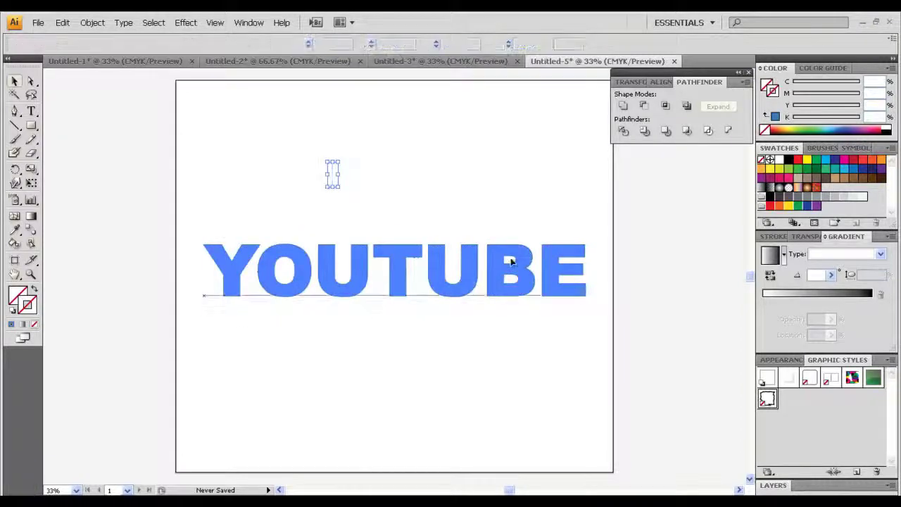
- Save the text's blue as a swatch and give the small path that blue stroke and scribble style
click(513, 262)
drag(802, 137, 853, 196)
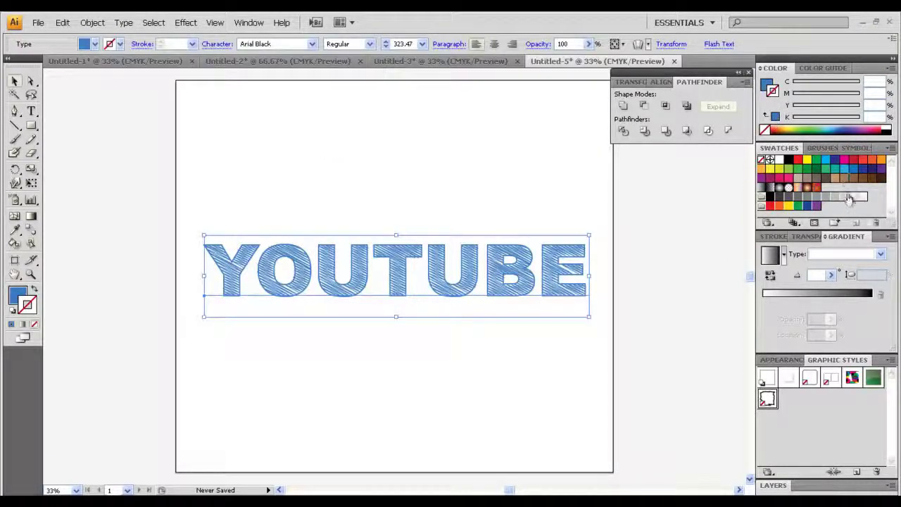
drag(320, 158, 388, 195)
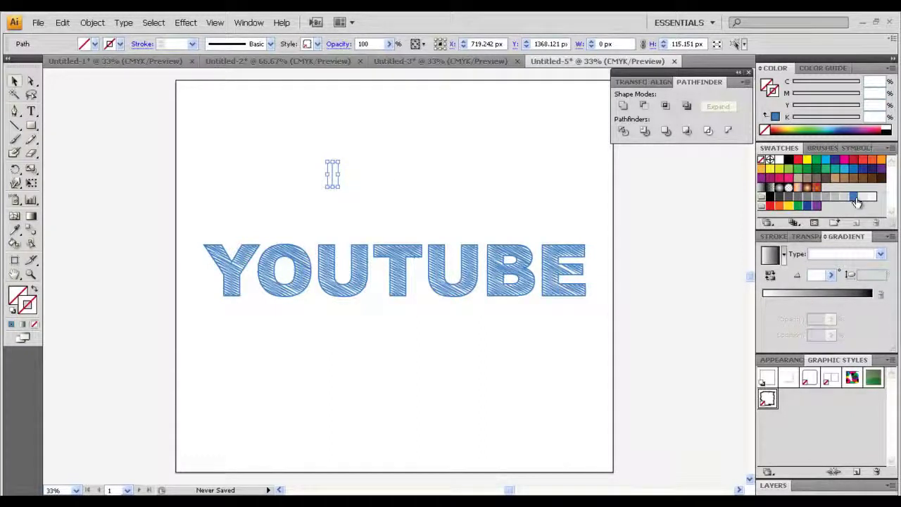
click(854, 199)
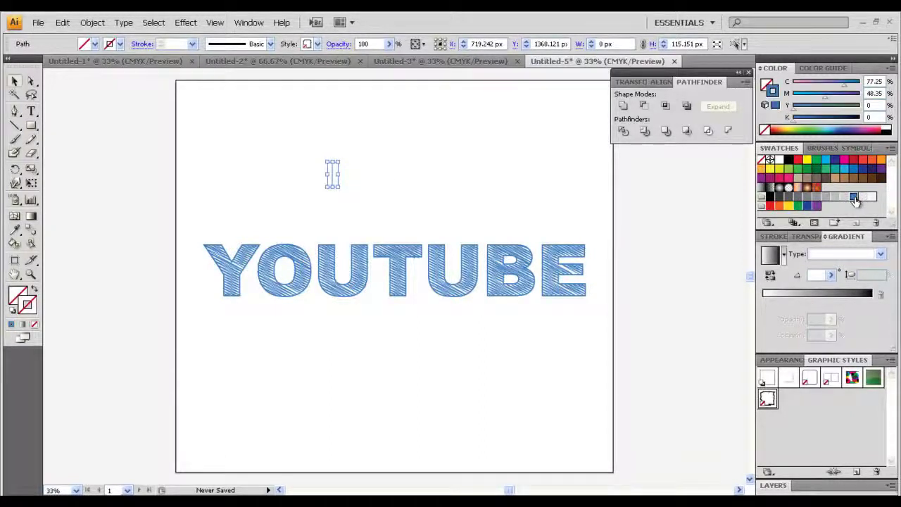
double_click(767, 398)
click(558, 275)
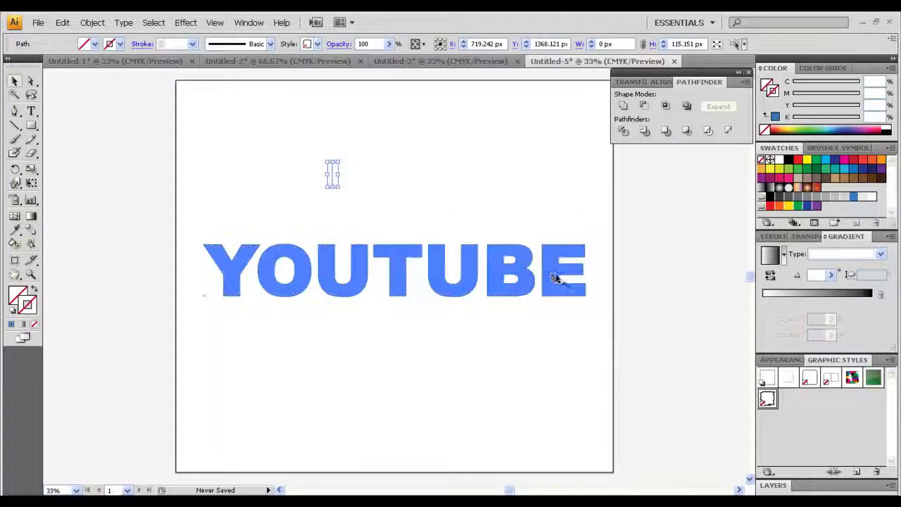
- Set the small path's stroke to 9 pt and move it just above the U
click(192, 43)
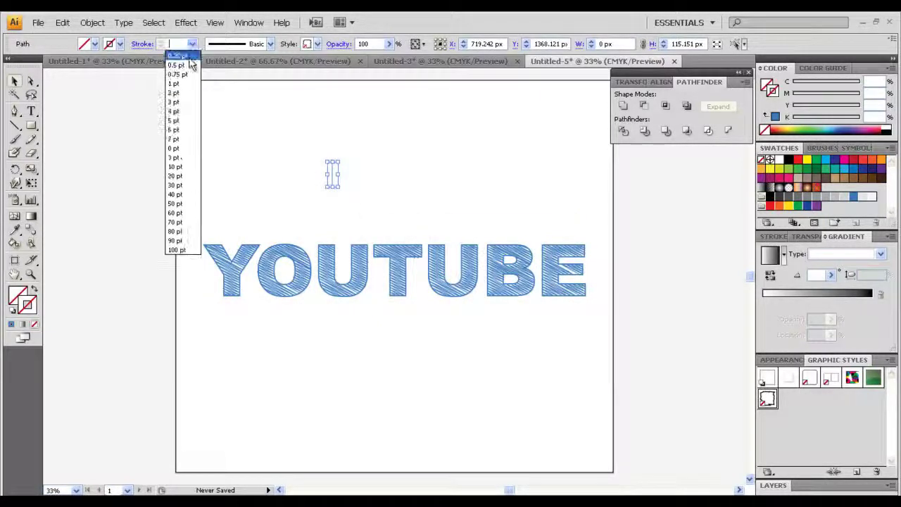
click(179, 154)
click(422, 222)
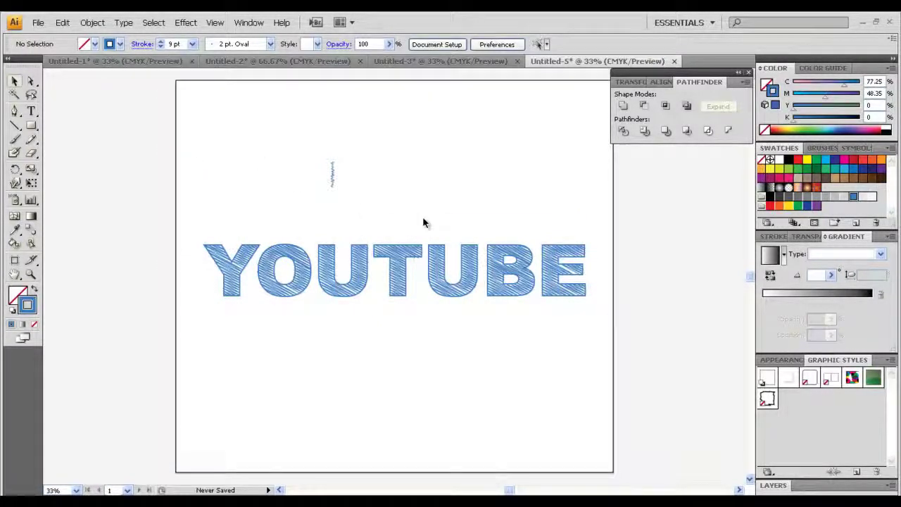
drag(333, 177, 420, 241)
click(447, 367)
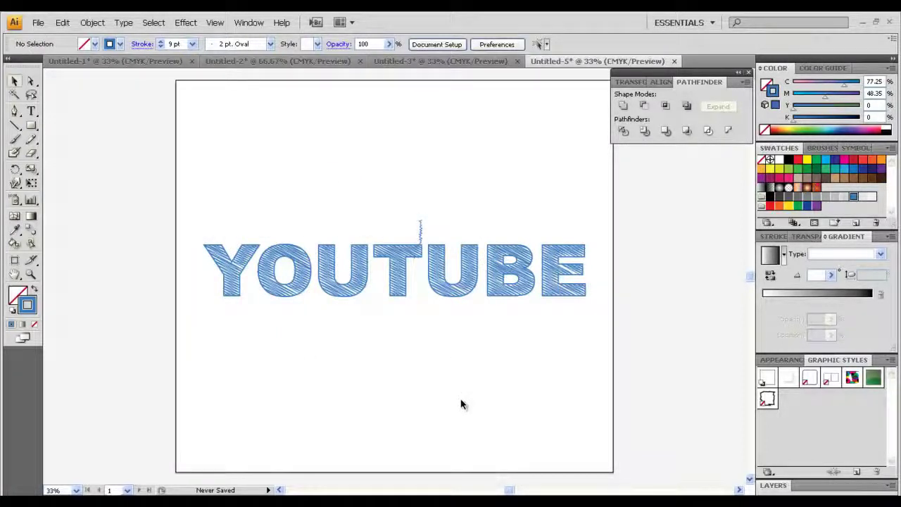
- Draw a long horizontal line beneath YOUTUBE and apply the scribble graphic style
click(14, 110)
click(218, 312)
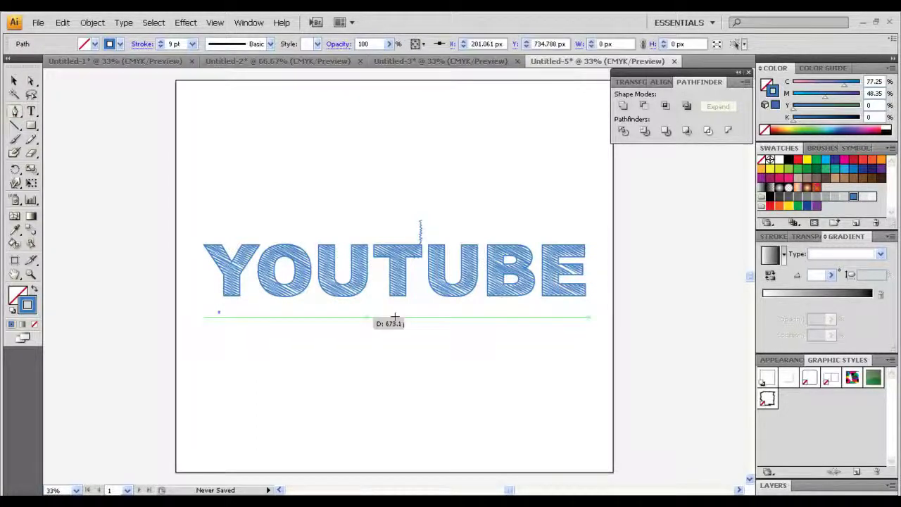
click(578, 313)
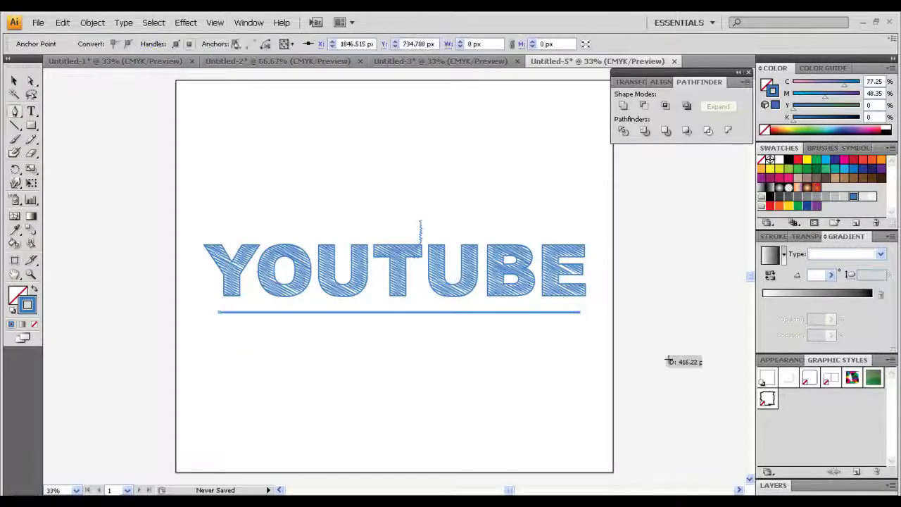
click(765, 399)
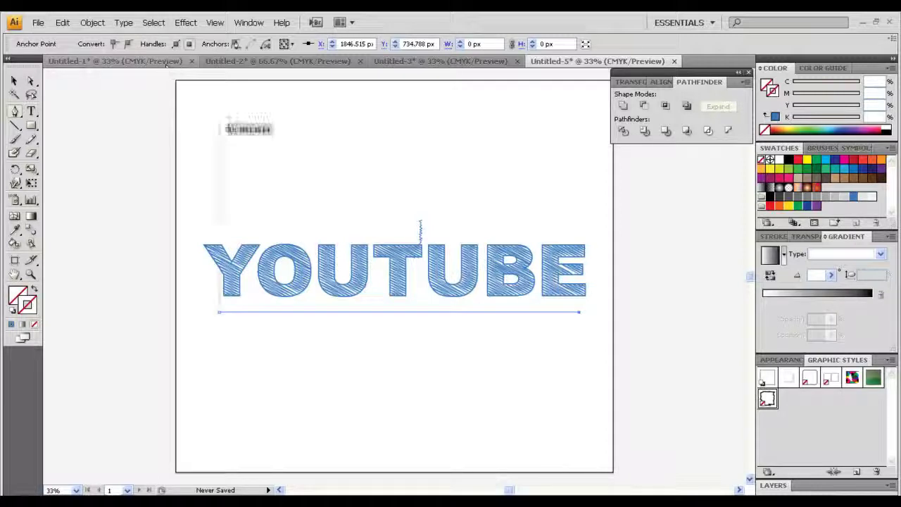
- Set the lower line's stroke weight to 10 pt
click(13, 83)
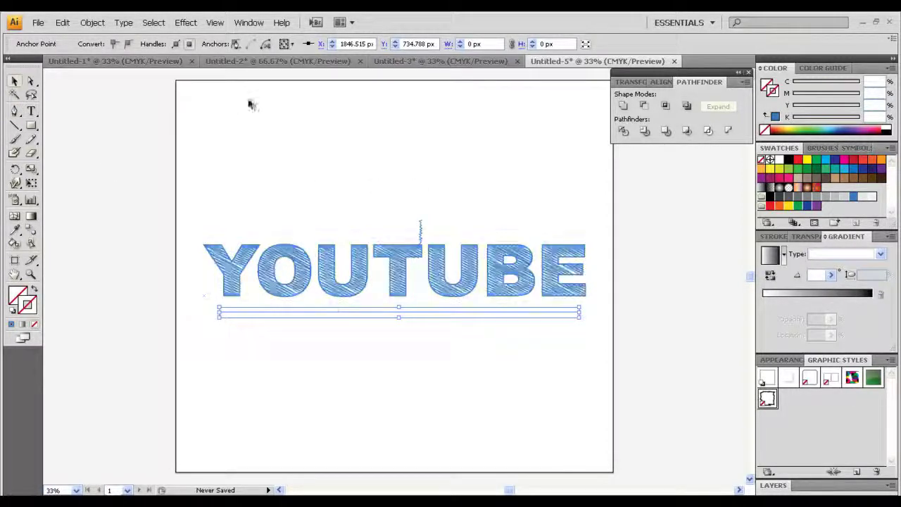
click(412, 389)
click(363, 311)
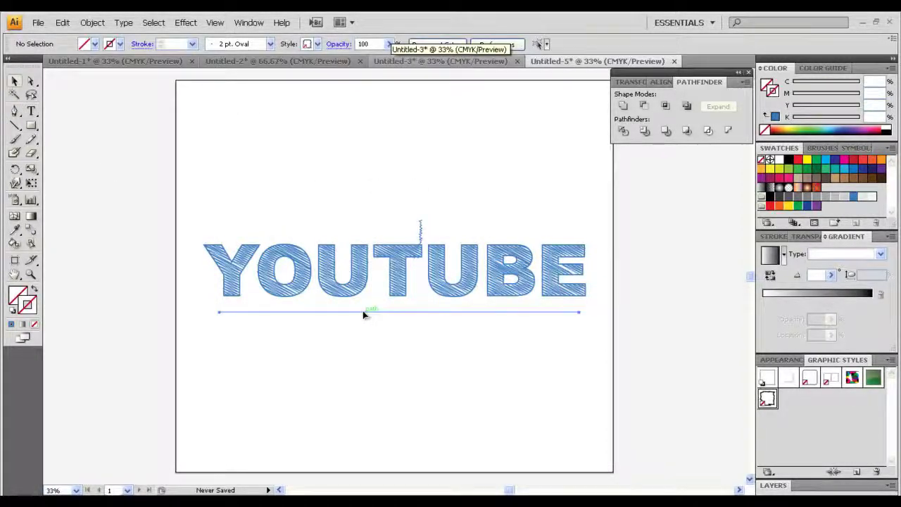
click(193, 44)
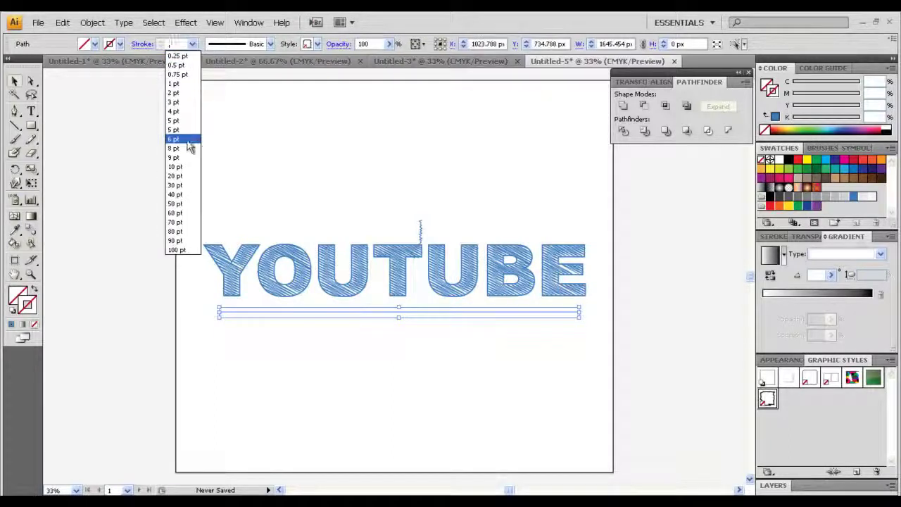
click(190, 167)
click(331, 364)
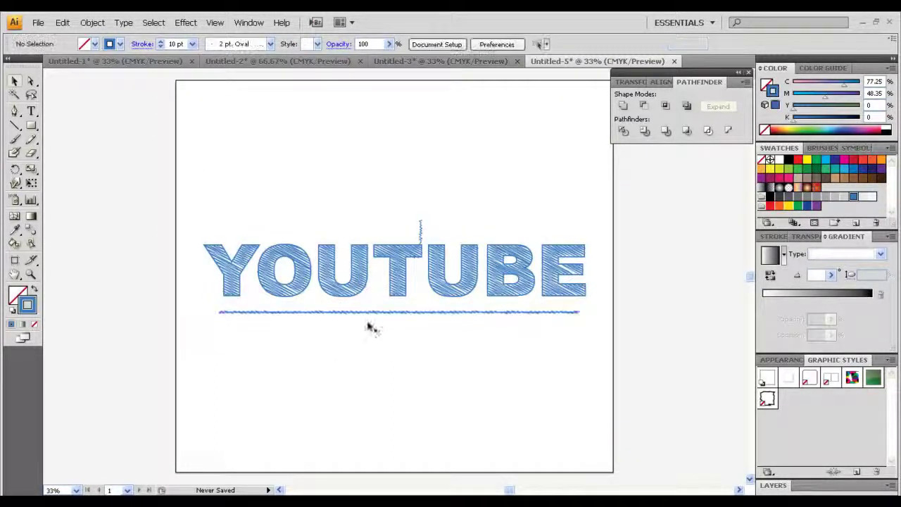
click(368, 313)
- Place a copy of the scribbled line above YOUTUBE and reposition the small vertical path
drag(365, 311, 370, 234)
click(419, 227)
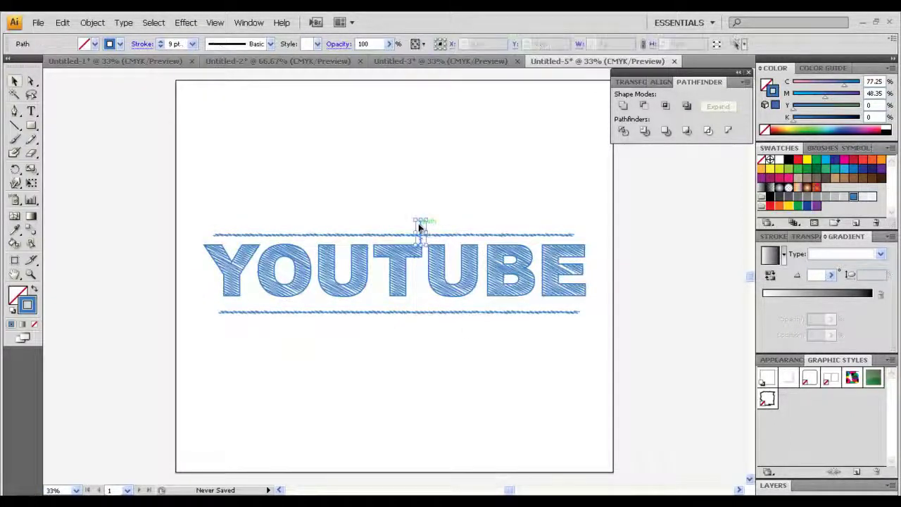
mouse_move(421, 226)
mouse_down()
mouse_move(428, 293)
mouse_move(398, 294)
mouse_up()
mouse_move(452, 290)
mouse_down()
mouse_move(479, 246)
mouse_move(425, 230)
mouse_up()
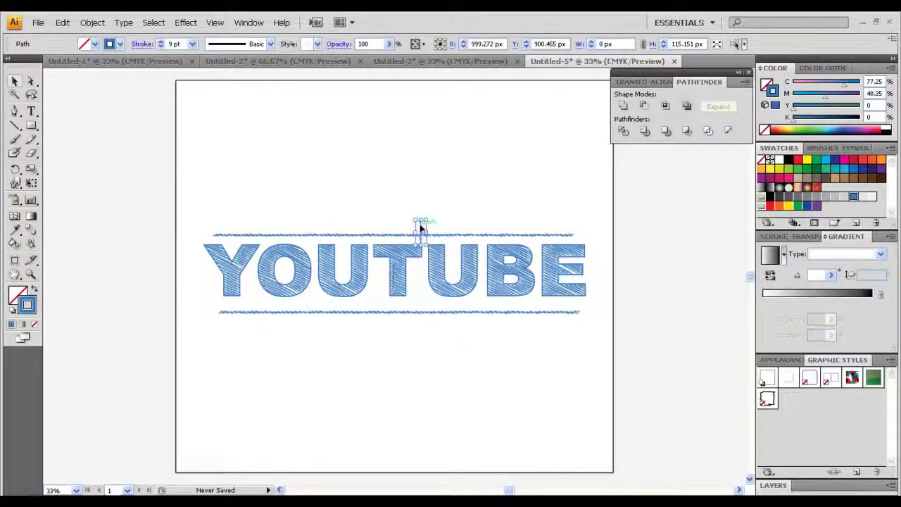
click(420, 227)
- Add a second wavy line above the letters and move the middle wavy line below them
click(420, 237)
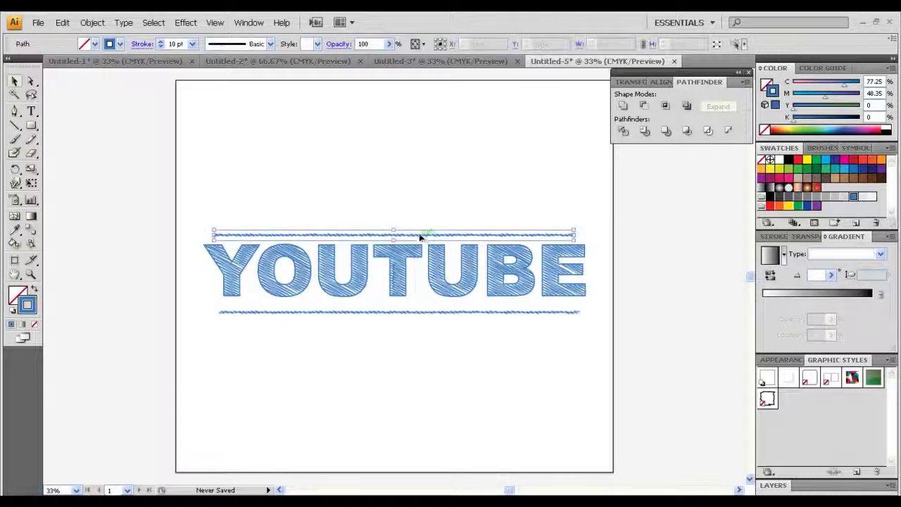
mouse_move(418, 237)
mouse_down()
mouse_move(413, 245)
mouse_move(418, 225)
mouse_up()
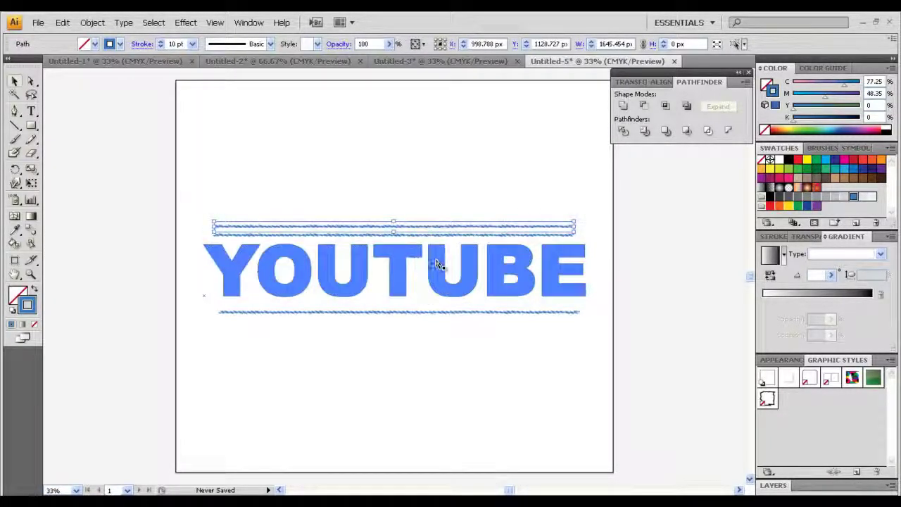
drag(426, 272, 426, 326)
click(432, 368)
click(422, 280)
click(432, 382)
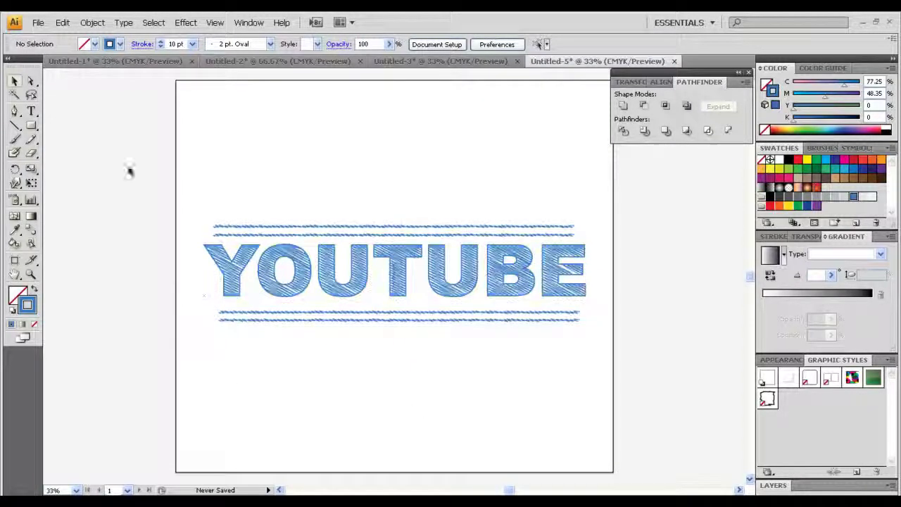
drag(129, 169, 669, 387)
click(106, 165)
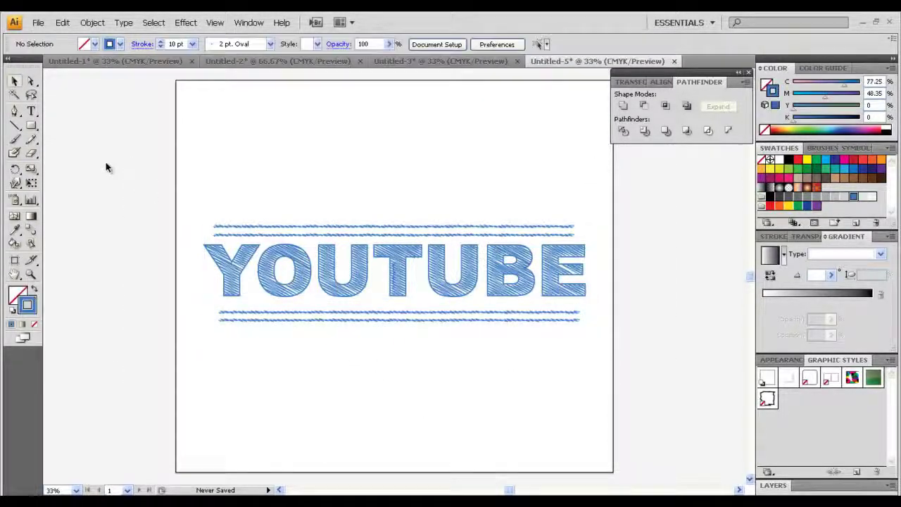
drag(106, 164, 584, 357)
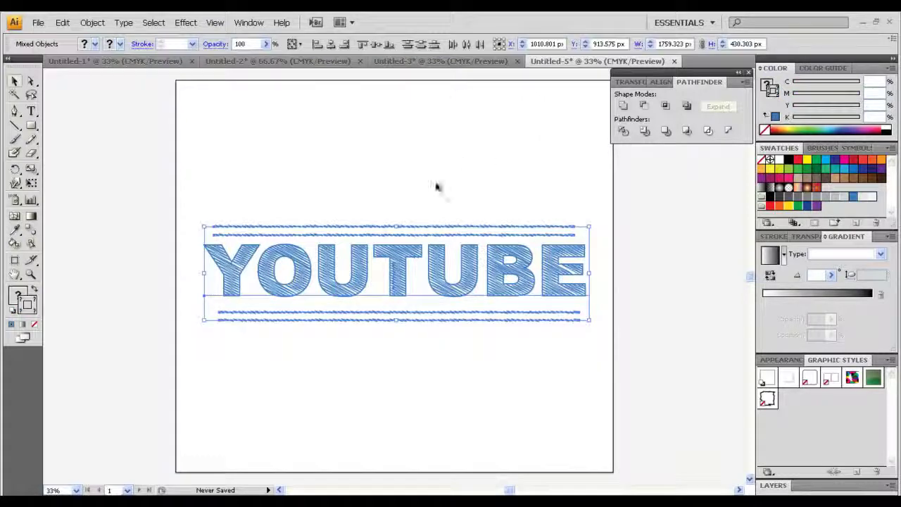
click(309, 156)
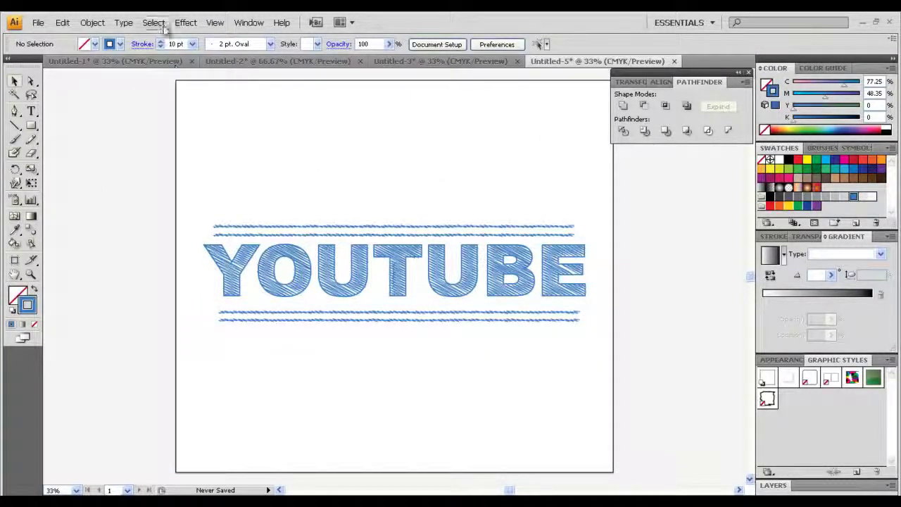
click(186, 23)
click(436, 145)
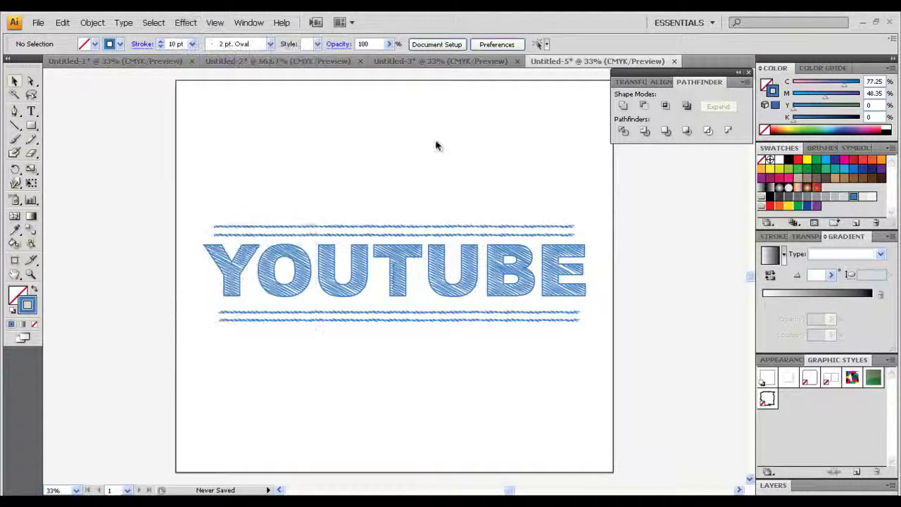
key(ctrl+a)
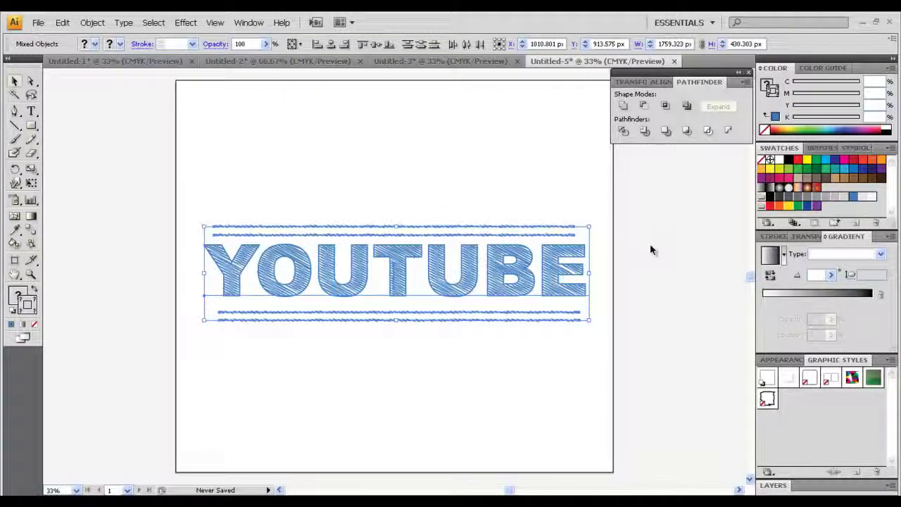